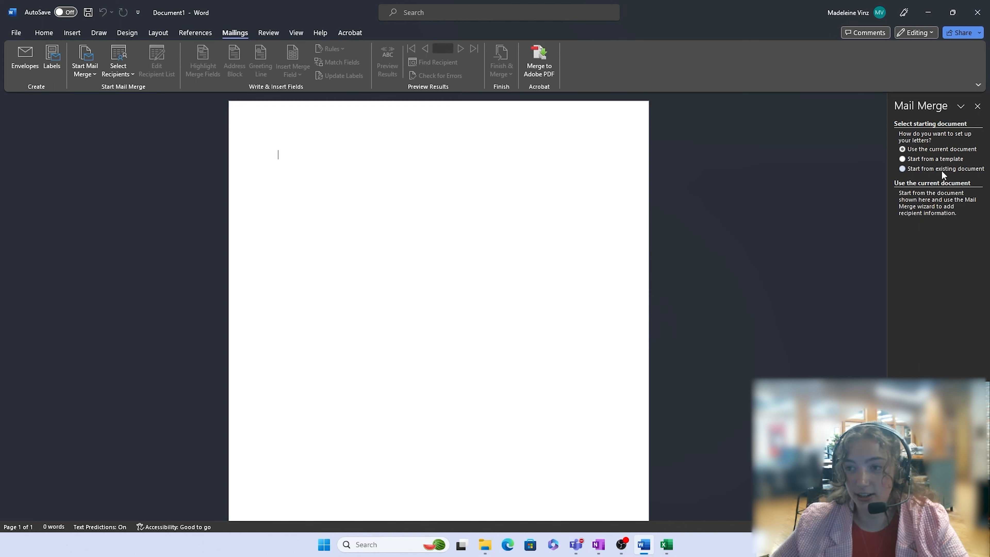
Start the mail merge from a template, choosing the Timeless letter from the Letters templates.
left_click(922, 155)
left_click(928, 222)
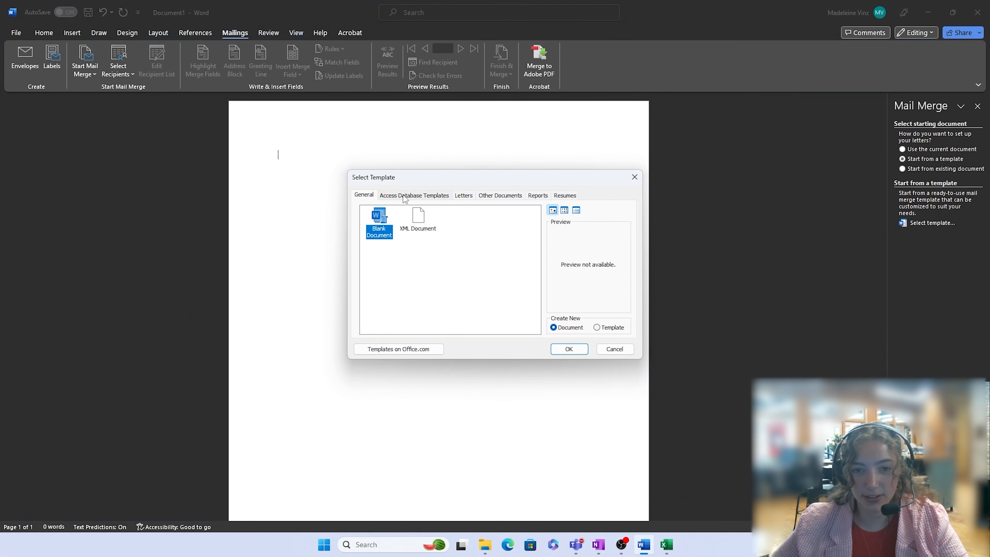
left_click(463, 195)
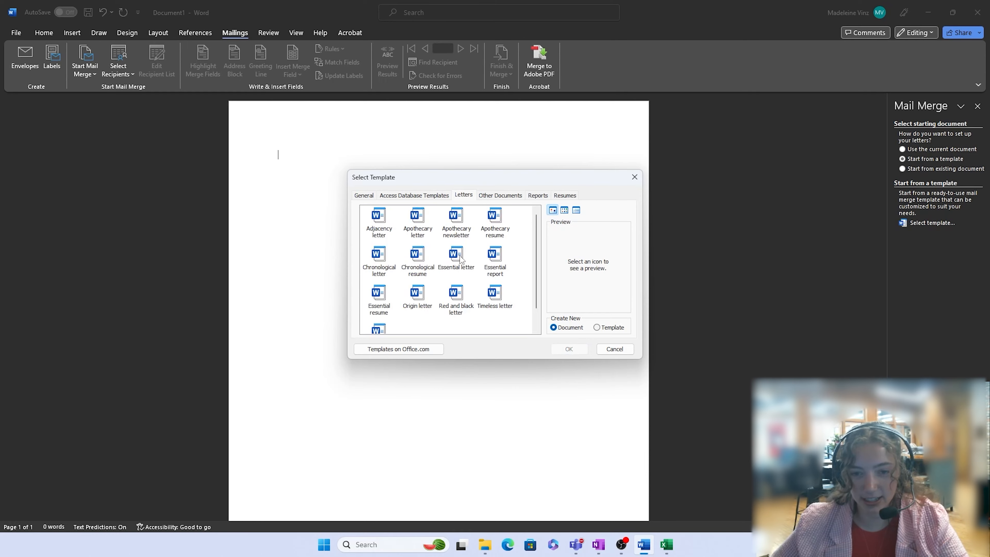
double_click(494, 294)
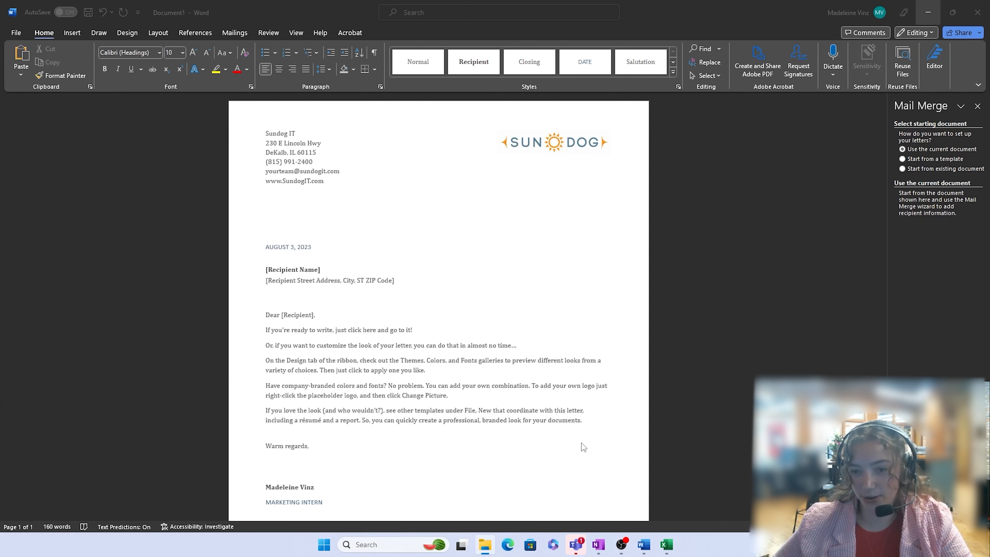
Switch to Excel to review the recipient columns in the Mail Merge Tech Tip - Copy sheet, and return to the letter in Word.
left_click(665, 543)
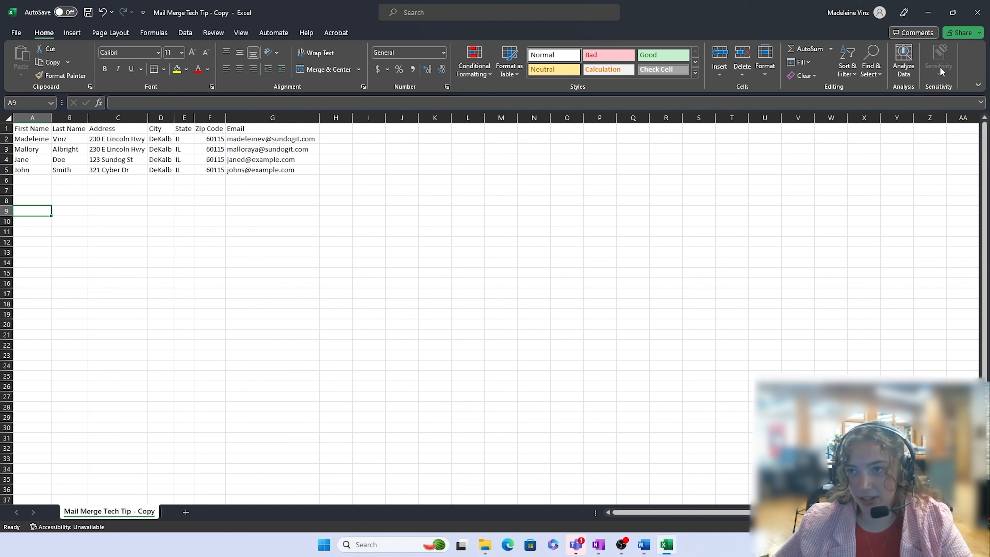
left_click(933, 18)
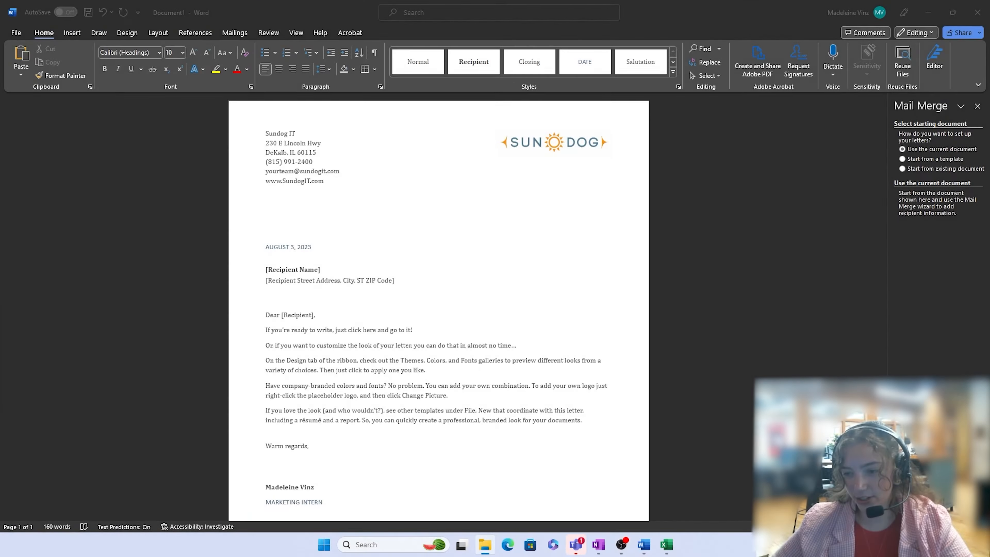
Continue to recipient selection and load the existing list "Mail Merge Tech Tip - Copy" from Documents as a read-only copy.
left_click(938, 502)
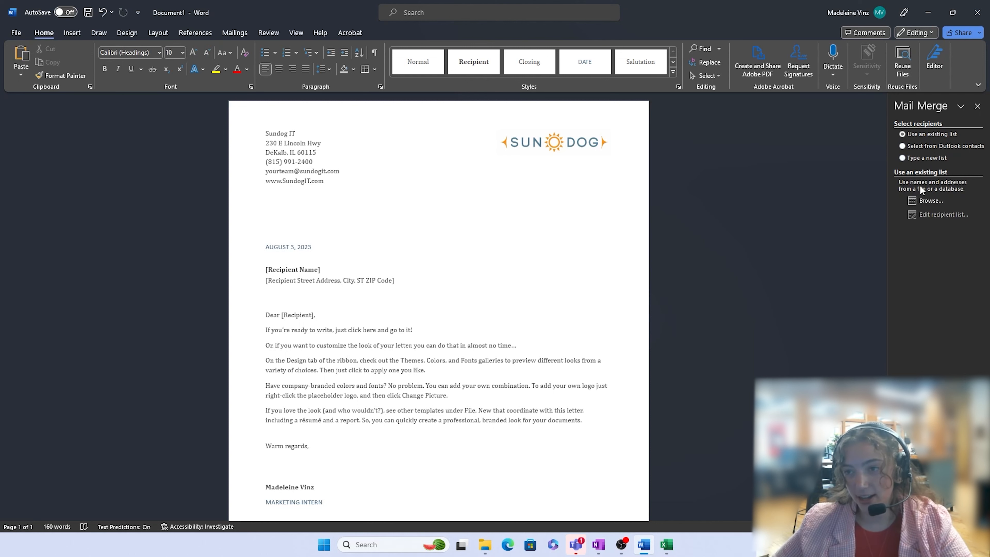
left_click(931, 201)
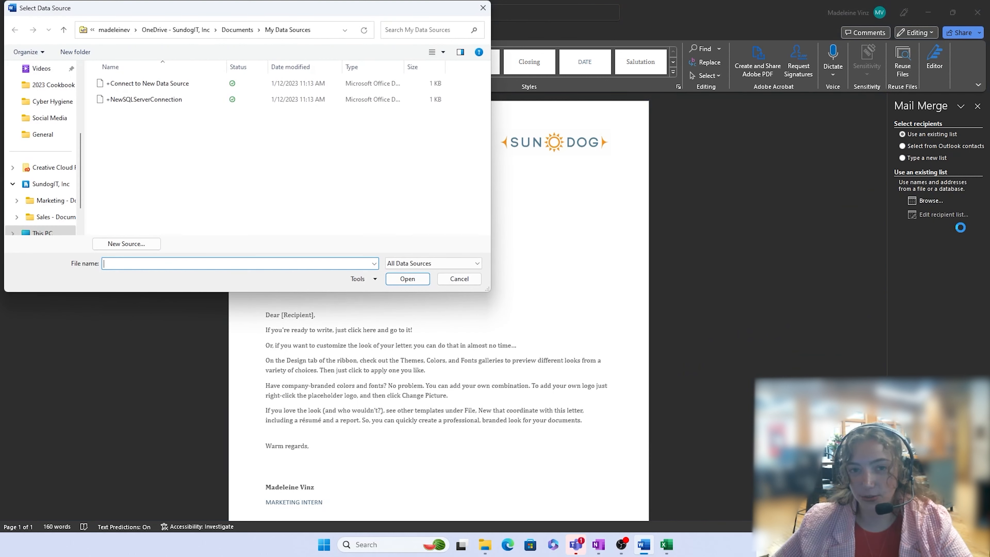
scroll(47, 117, "up", 3)
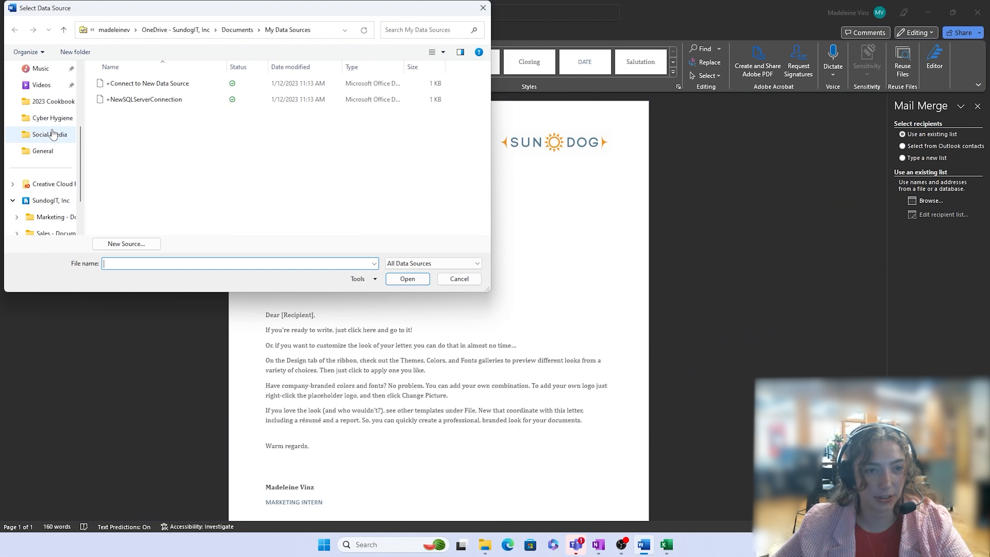
left_click(41, 119)
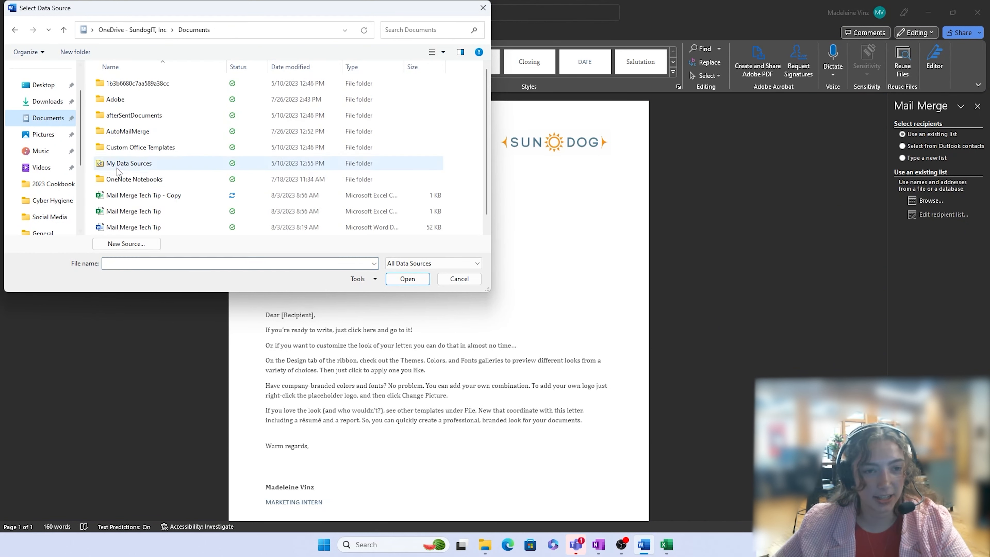
left_click(144, 195)
left_click(389, 281)
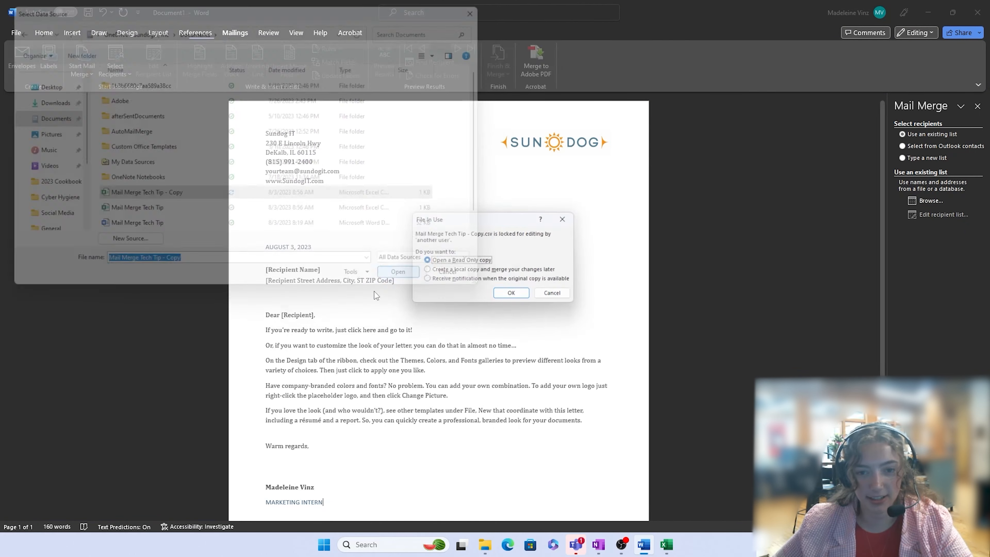
left_click(505, 300)
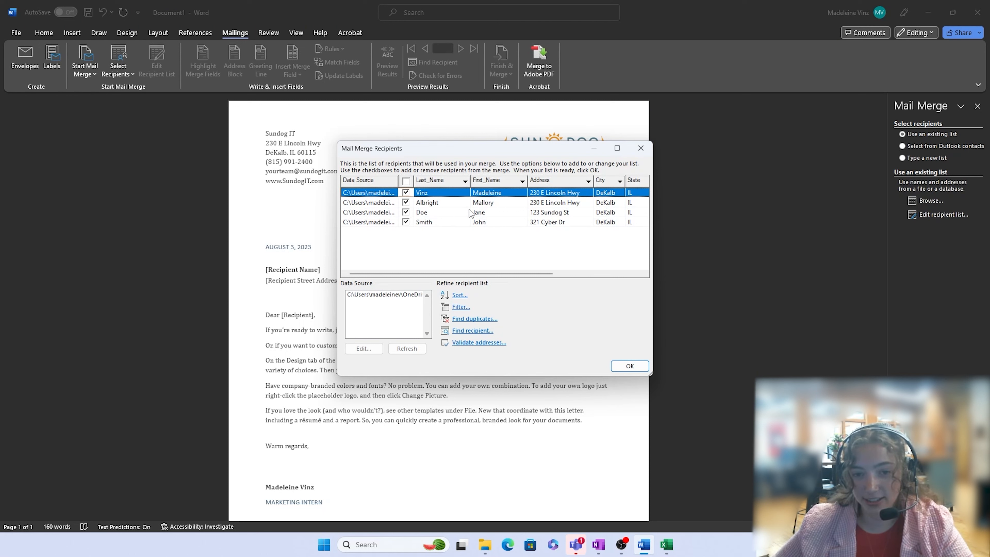
Examine the fields available for filtering the mail merge recipients, without setting a filter.
left_click(461, 307)
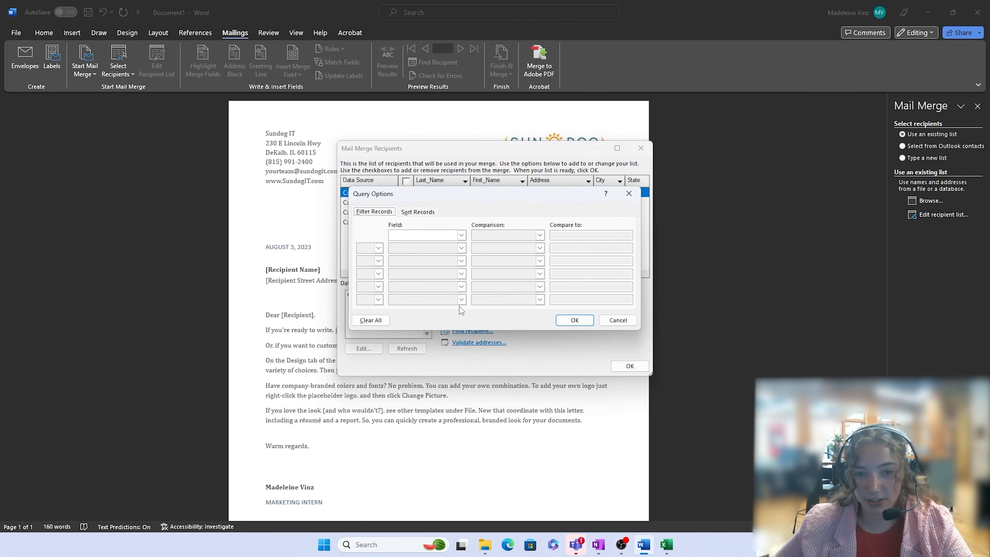
left_click(455, 235)
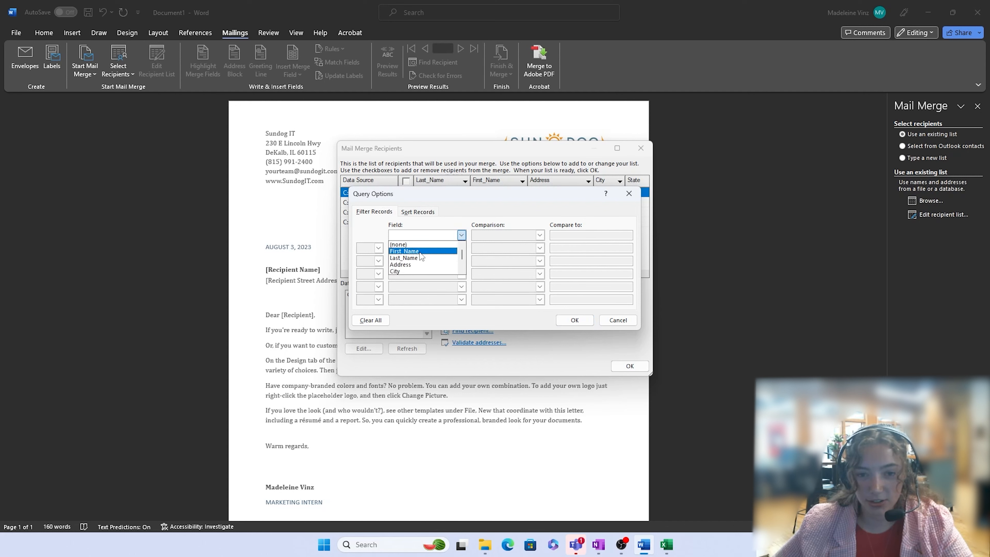
left_click(461, 235)
left_click(574, 320)
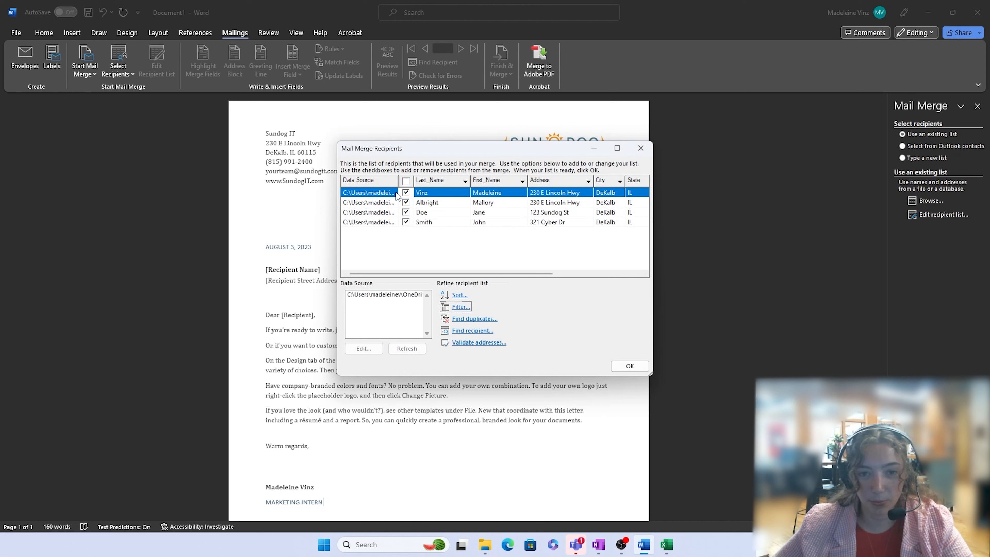
Accept the mail merge recipient list with all recipients included and continue to the letter-writing stage.
left_click(406, 193)
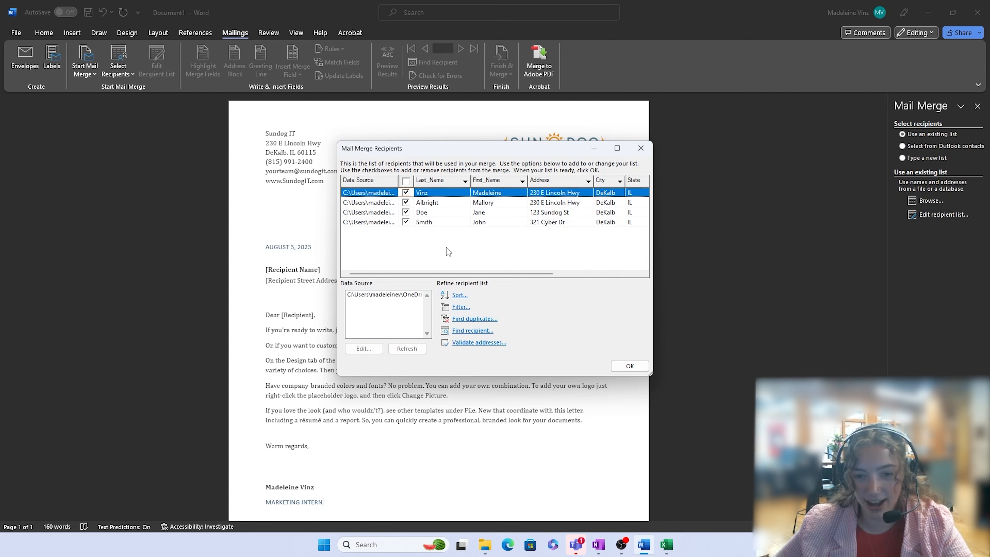
left_click(629, 366)
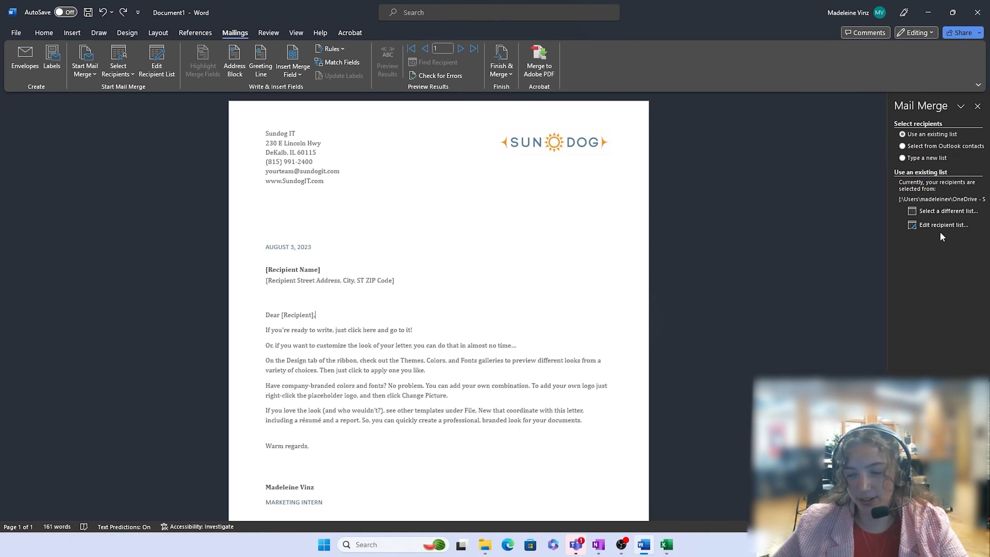
left_click(936, 500)
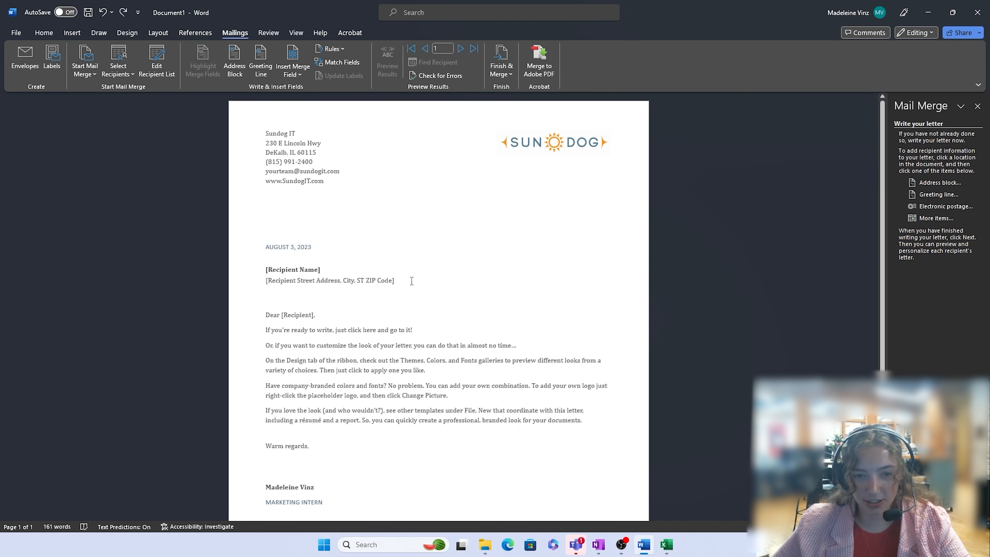
Delete the recipient address and recipient name placeholders below the date in the letter.
left_click(398, 280)
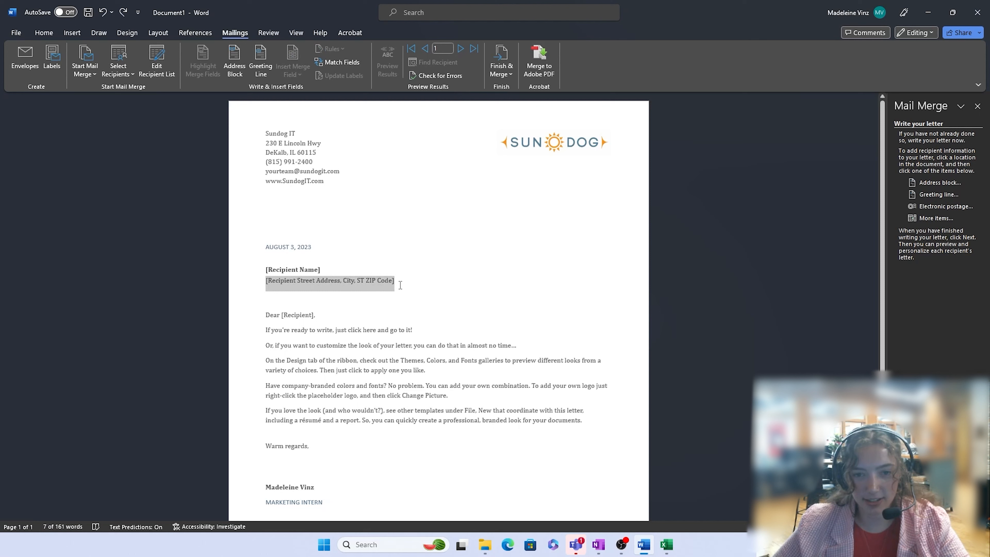
left_click(296, 271)
left_click(394, 284)
key("Delete")
left_click(318, 273)
key("Delete")
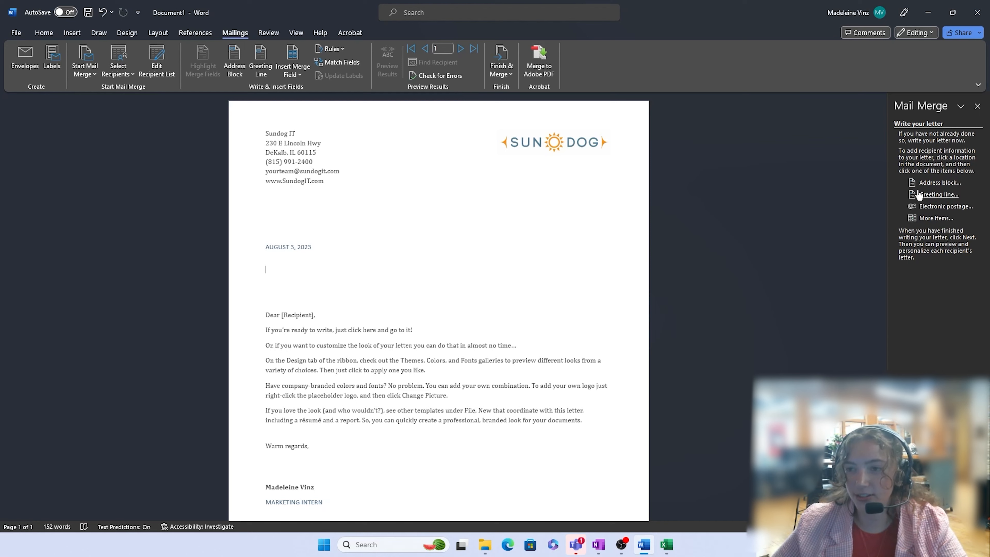
Insert an address block below the date with the recipient's full name and postal address, previewing it for the second recipient.
left_click(923, 184)
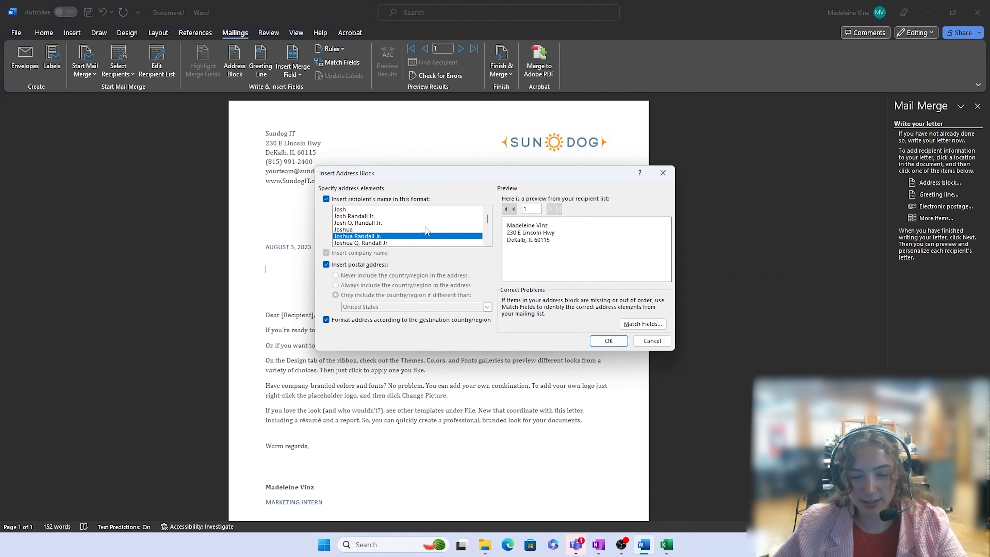
scroll(391, 231, "down", 4)
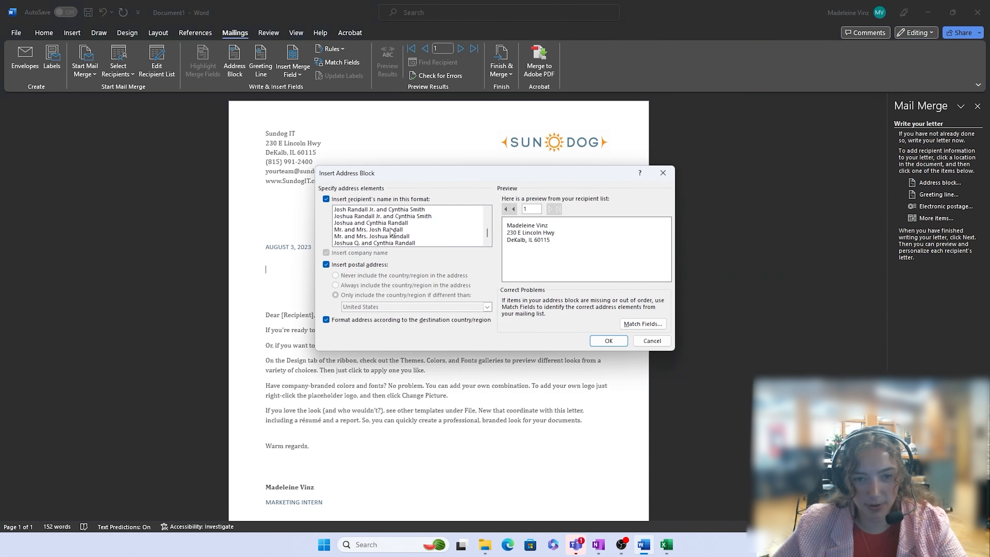
scroll(392, 230, "up", 4)
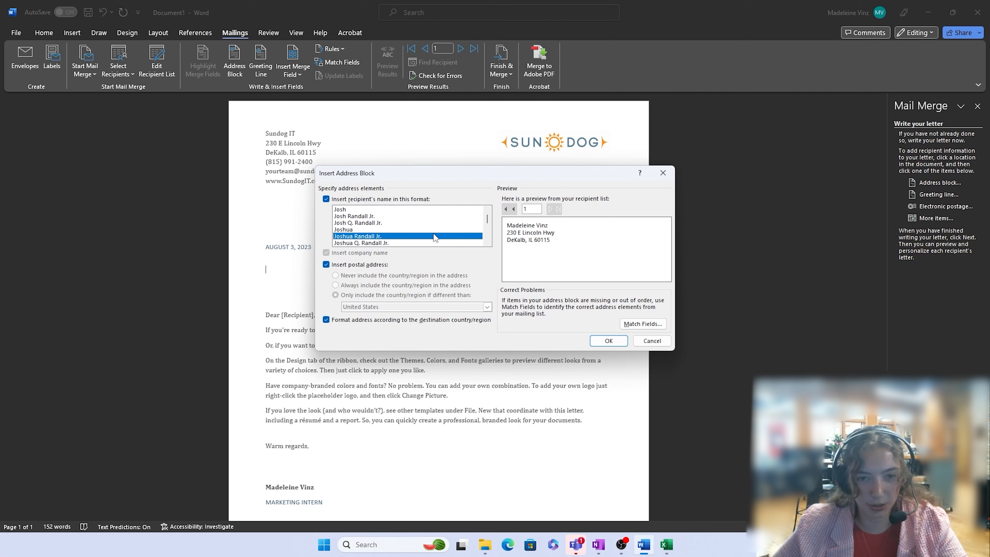
left_click(554, 210)
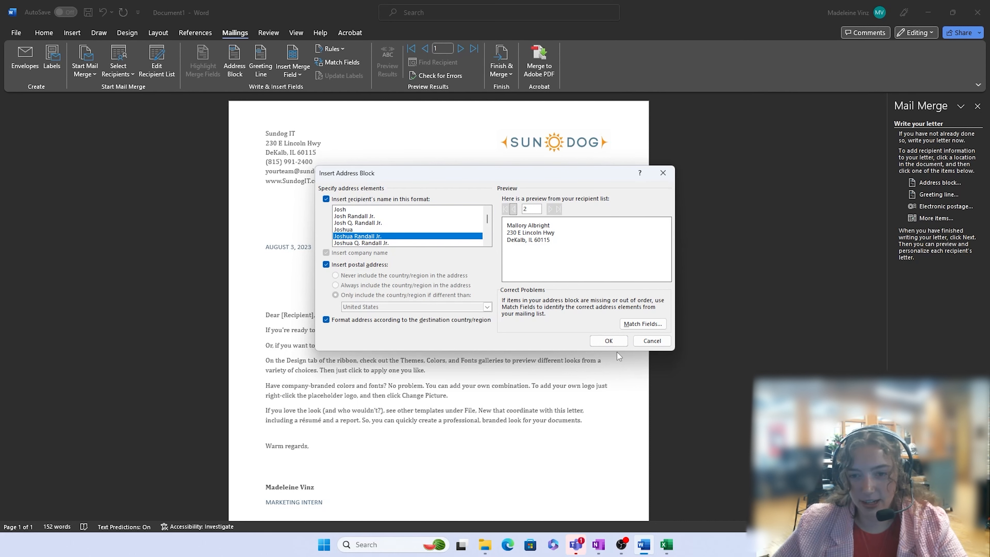
left_click(608, 341)
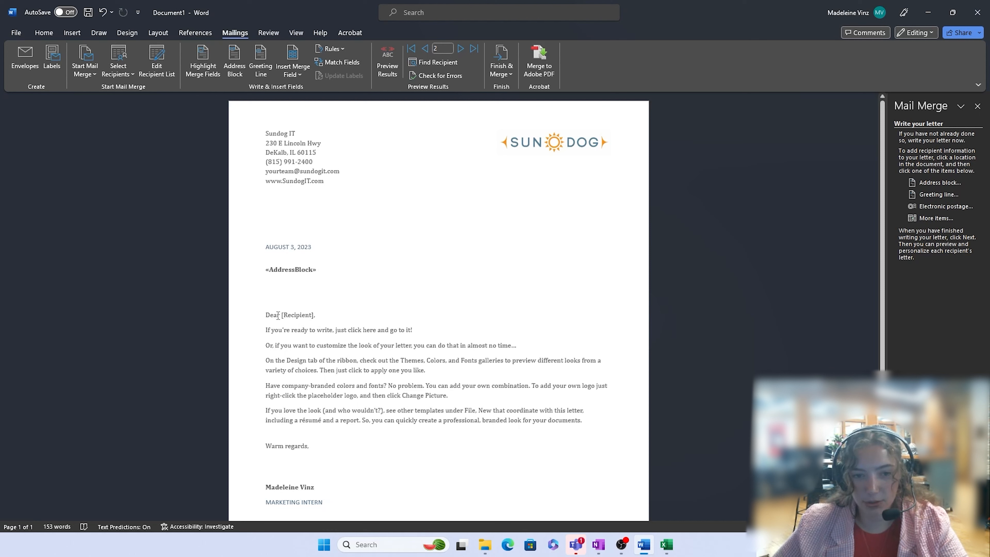
Delete the "Dear [Recipient]" text before the comma in the salutation line.
left_click(314, 314)
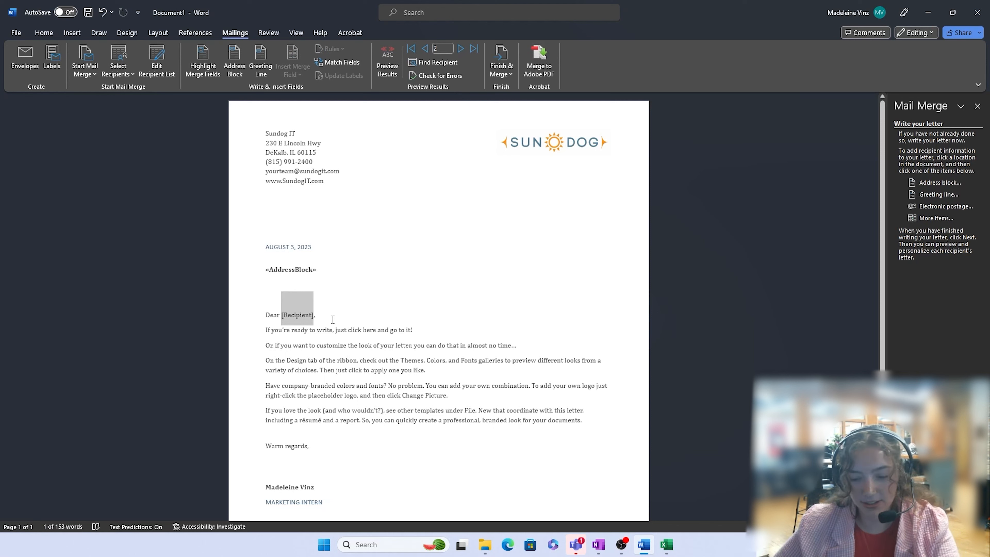
key("BackSpace")
key("BackSpace")
key("BackSpace")
key("BackSpace")
key("BackSpace")
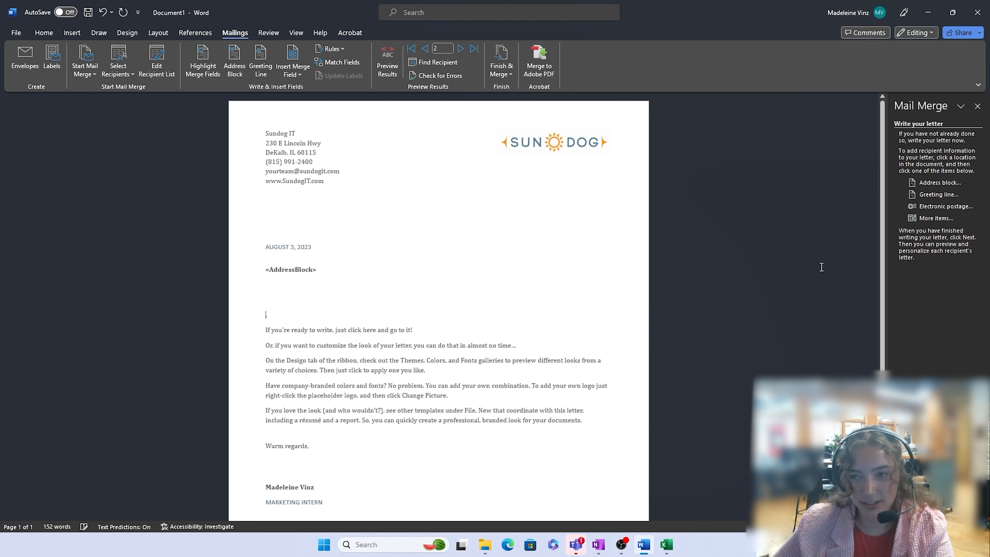
Insert a greeting line in the salutation with "Dear", the recipient's full-name format and a closing comma.
left_click(939, 194)
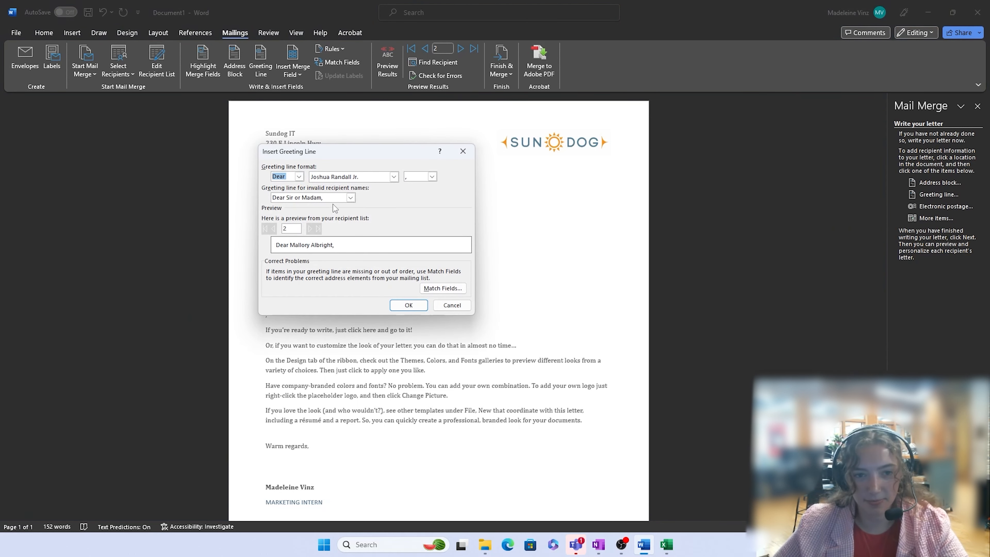
left_click(299, 177)
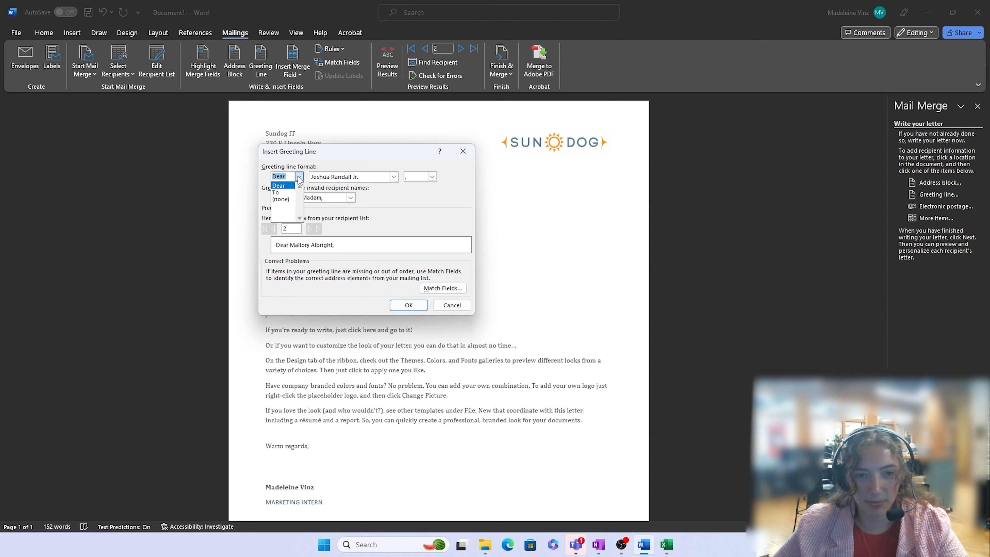
left_click(300, 178)
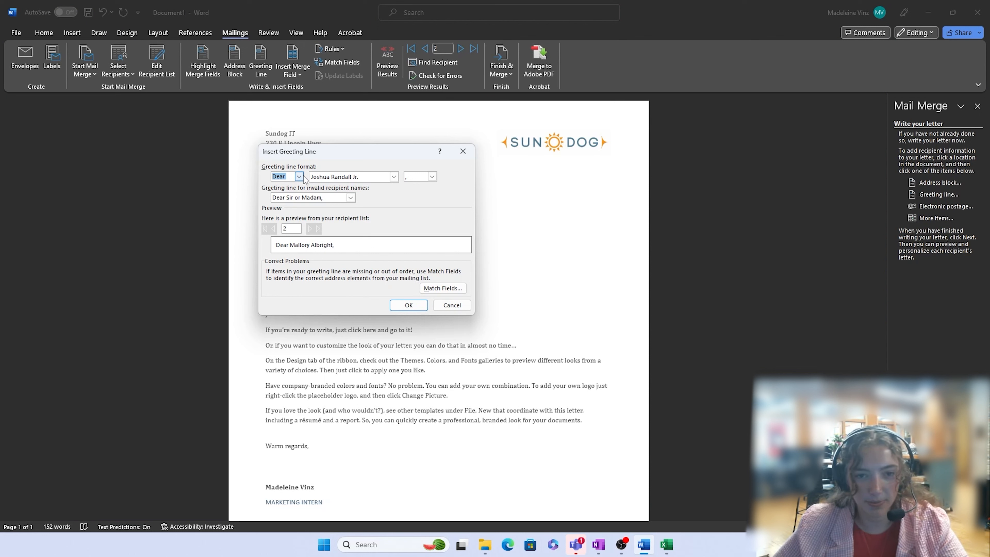
left_click(394, 177)
scroll(366, 212, "down", 1)
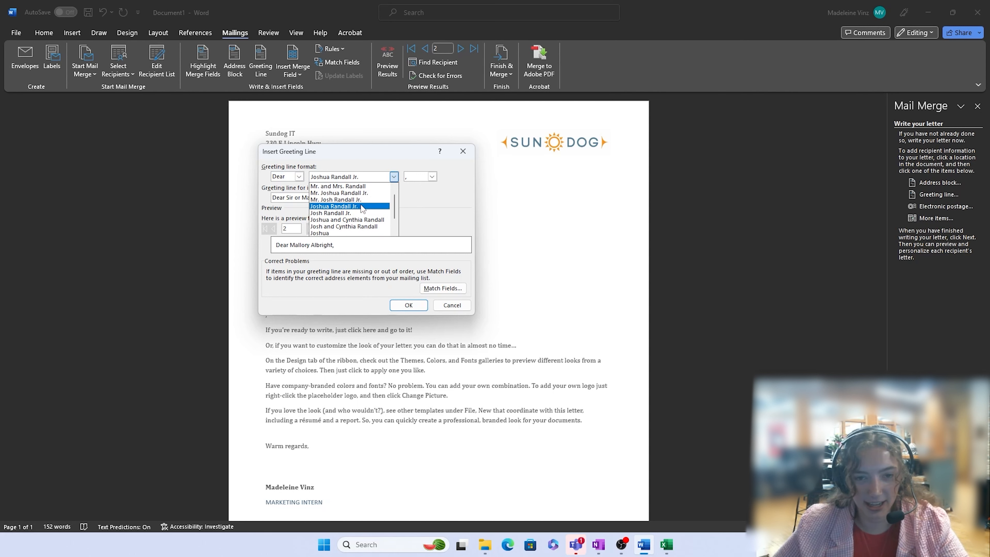
left_click(362, 206)
left_click(400, 301)
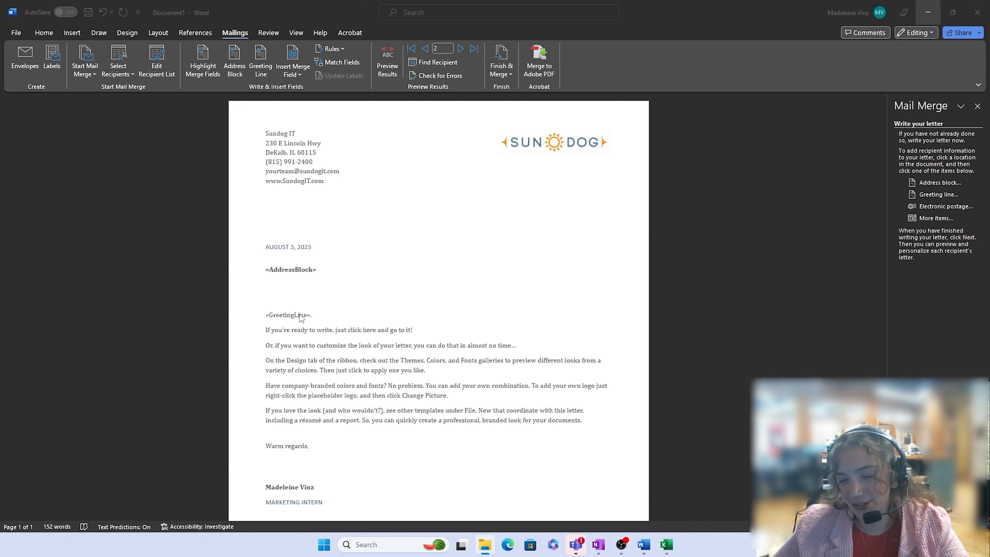
Replace the greeting line field in the salutation with the text "Hello".
left_click(323, 319)
key("BackSpace")
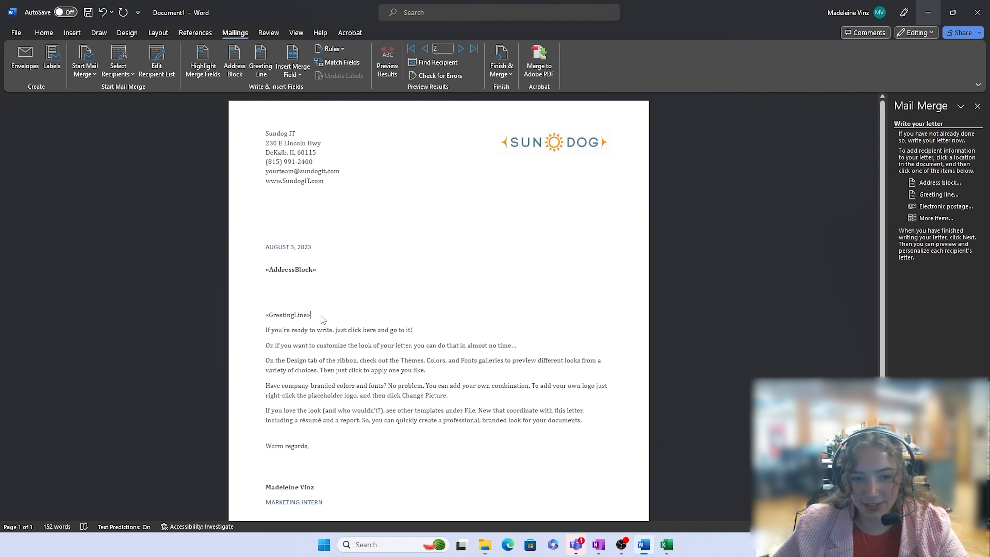
key("BackSpace")
key("BackSpace")
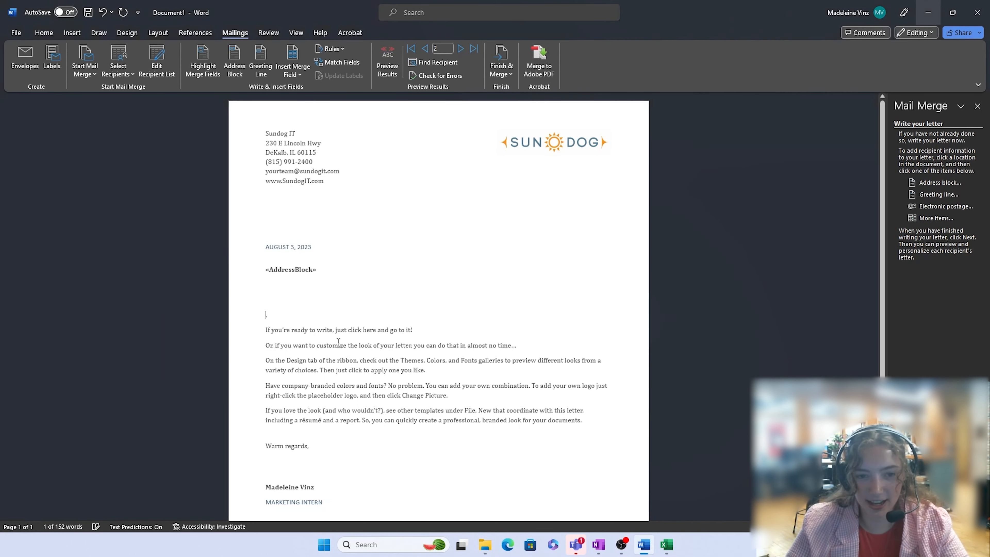
type("Hello")
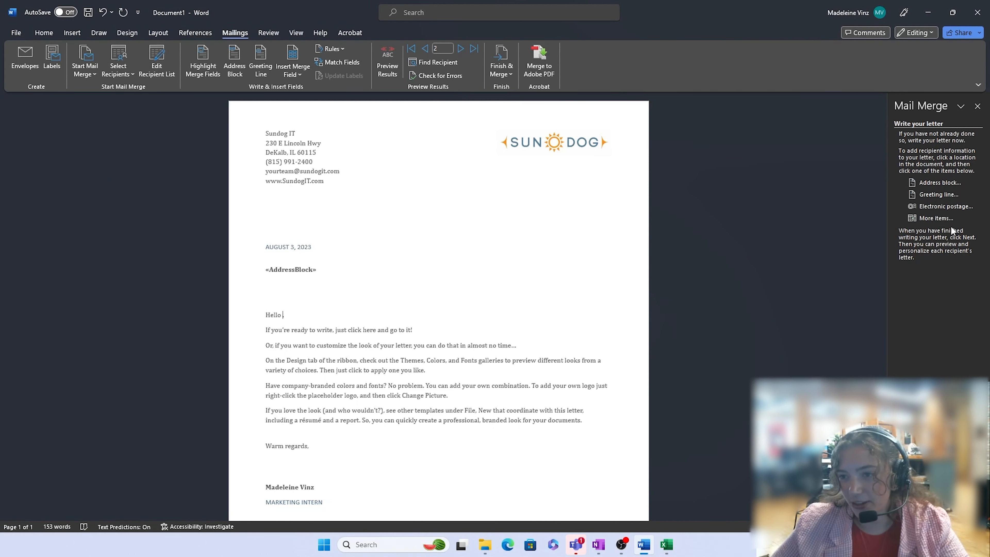
Insert the First_Name database field after "Hello" in the salutation.
left_click(936, 218)
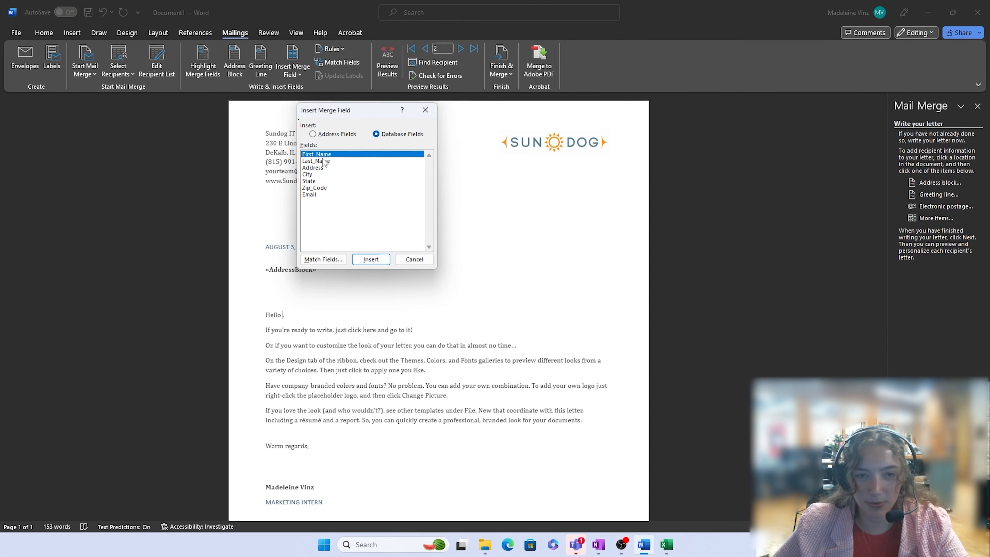
left_click(371, 259)
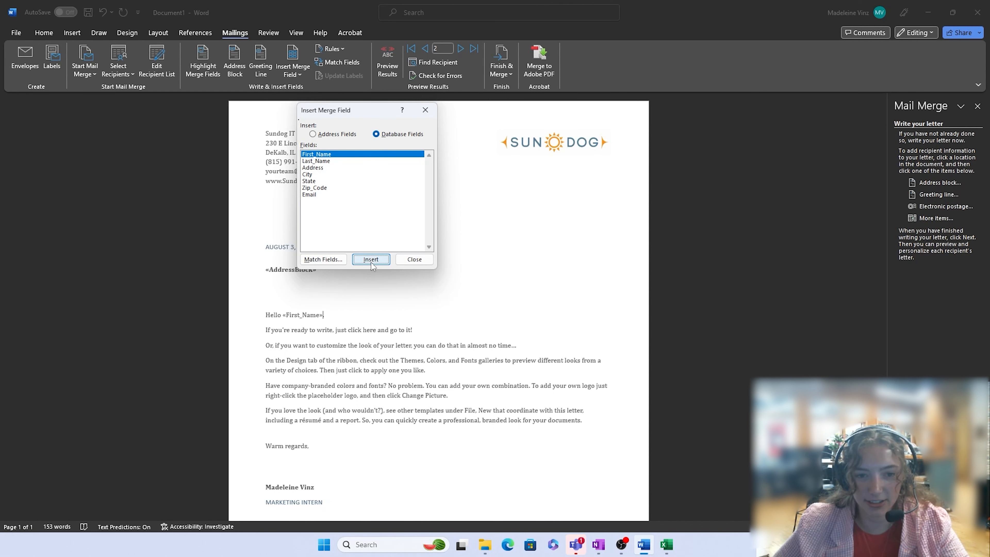
left_click(414, 260)
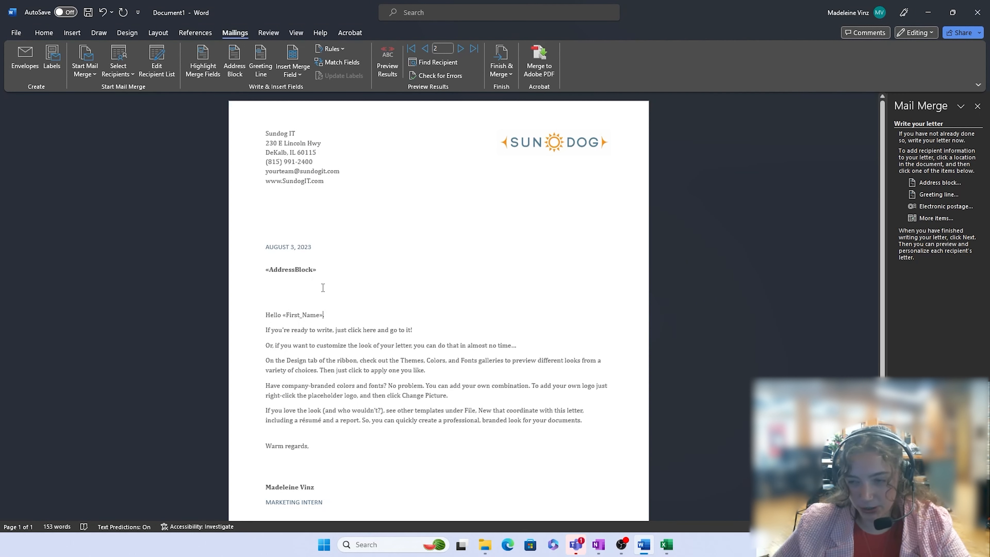
Check how the recipient list columns match the required merge fields, including the column options for First Name.
left_click(940, 219)
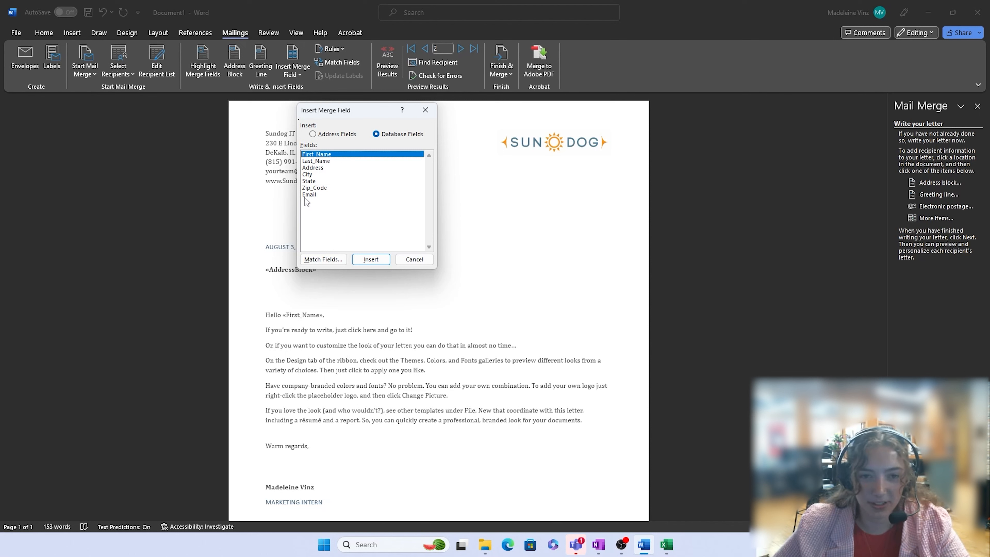
left_click(319, 260)
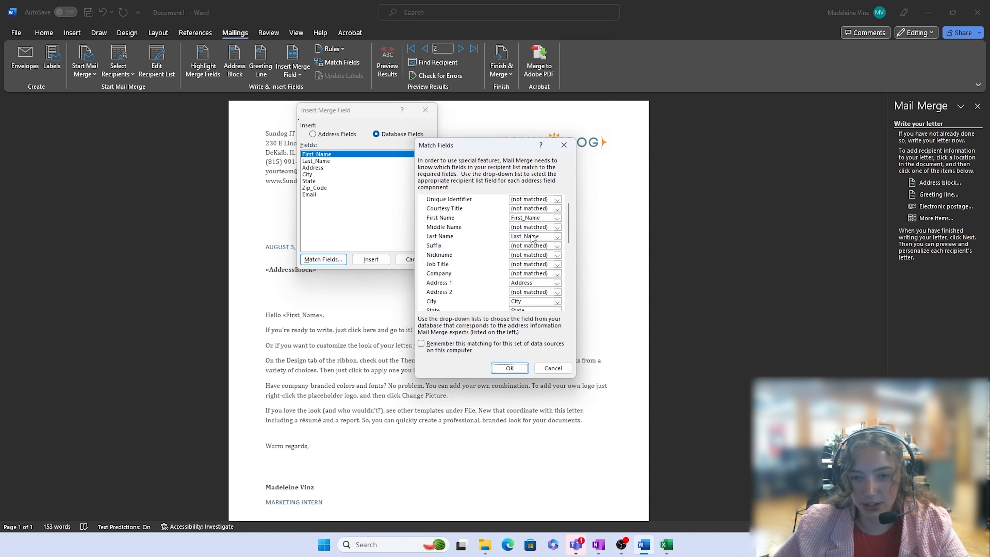
left_click(537, 219)
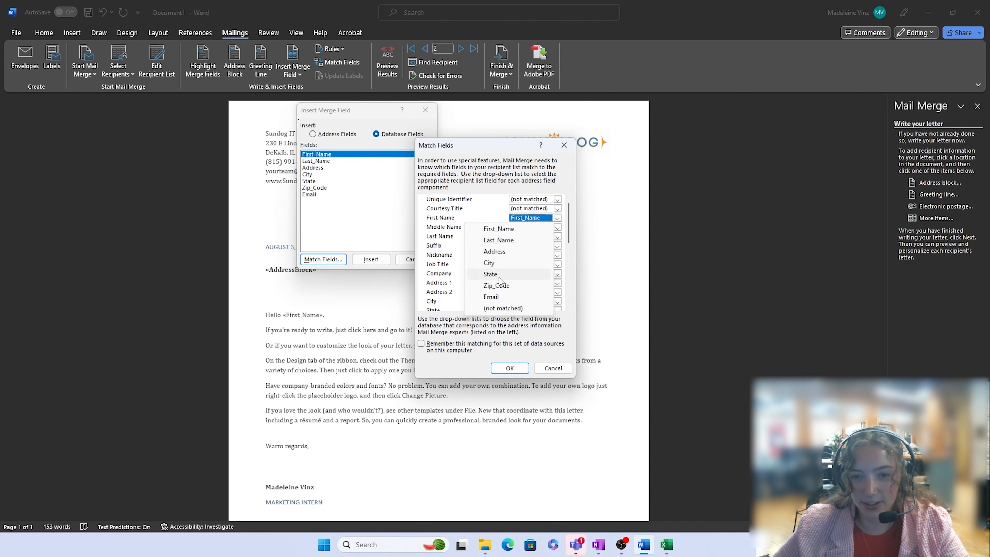
left_click(455, 224)
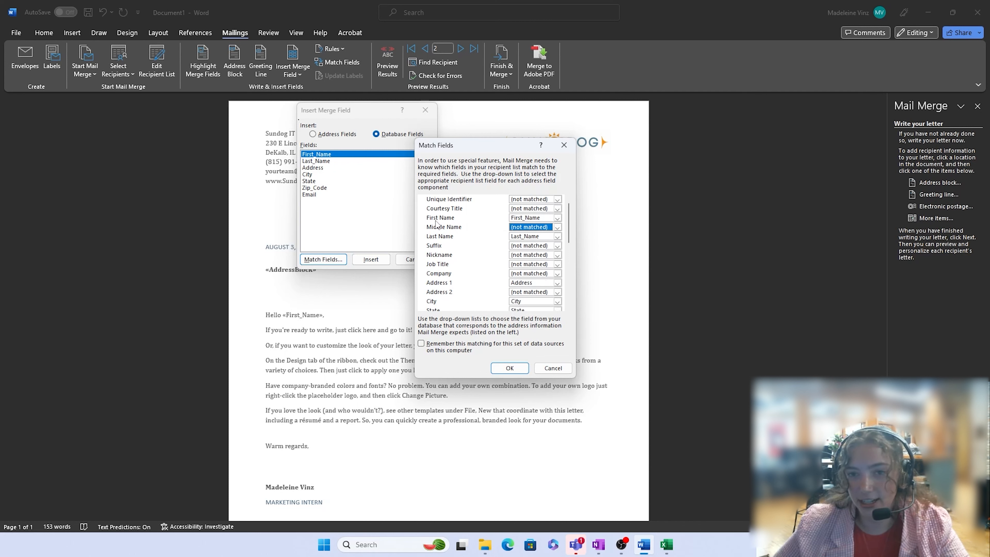
left_click(516, 367)
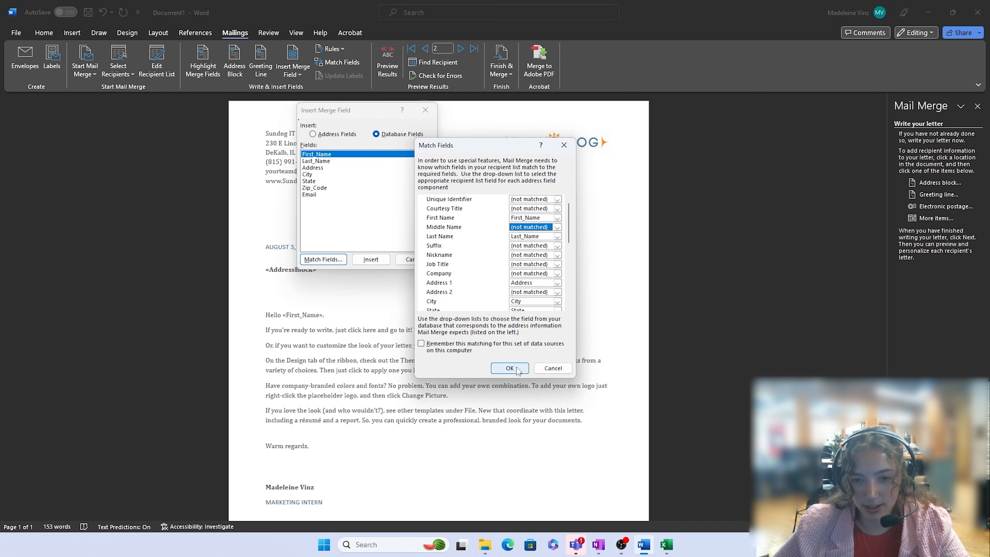
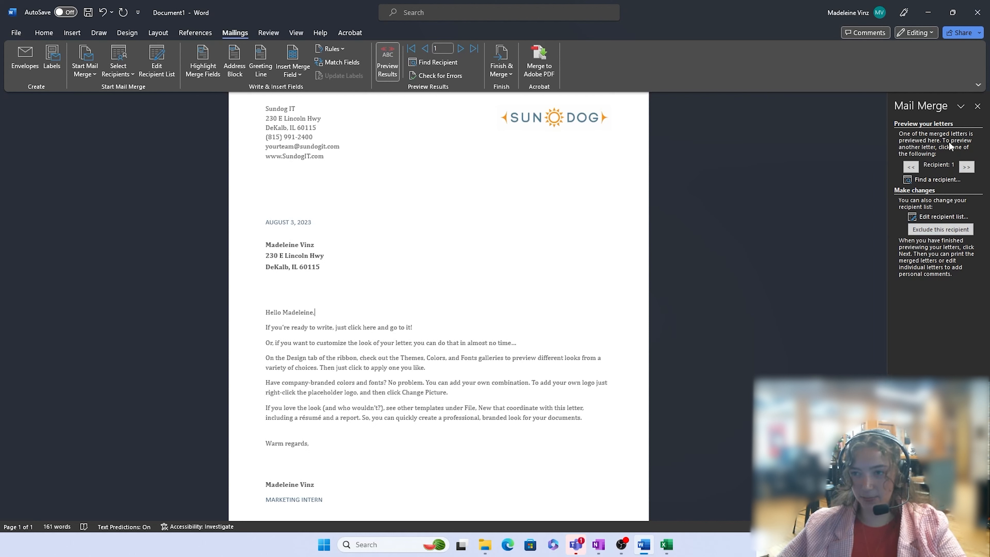
Preview the merged letters forward and back through the recipients, ending on the second recipient's letter.
left_click(966, 167)
left_click(967, 167)
left_click(966, 167)
left_click(910, 167)
left_click(910, 166)
left_click(911, 167)
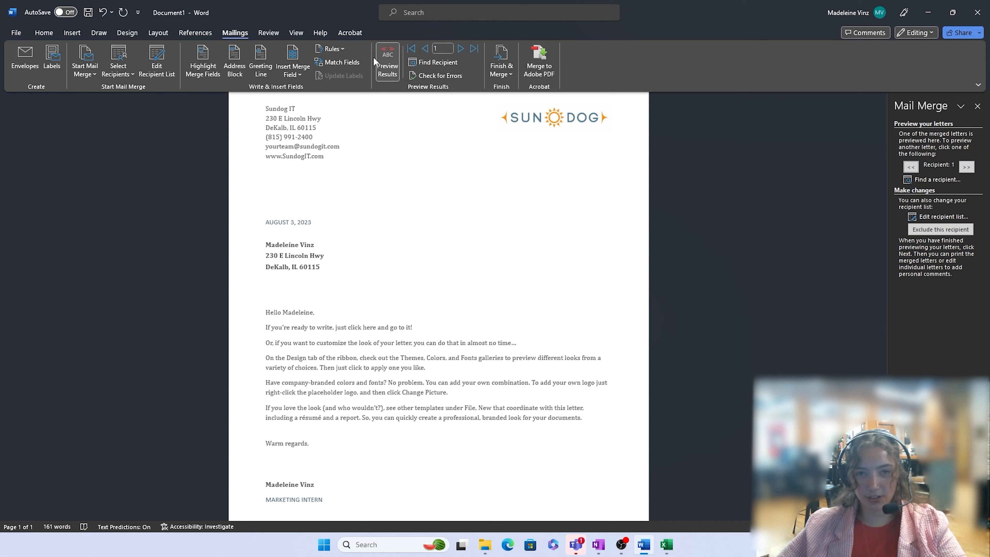
left_click(459, 49)
left_click(460, 48)
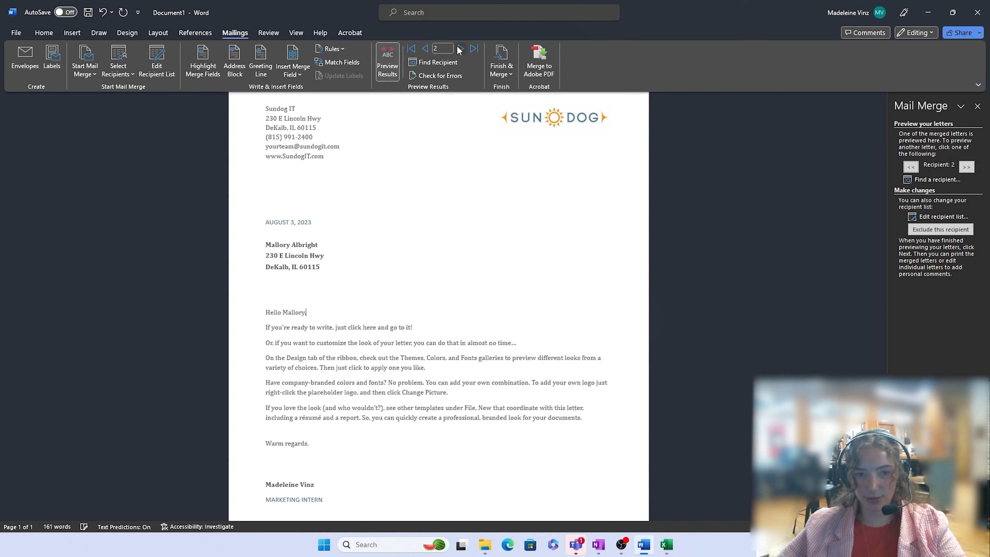
left_click(460, 49)
left_click(425, 48)
left_click(425, 49)
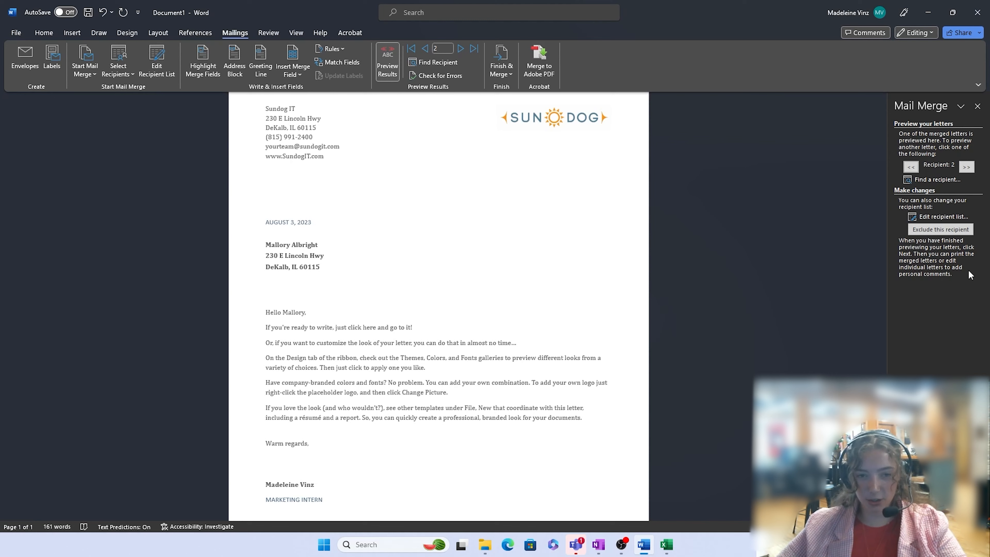
left_click(306, 312)
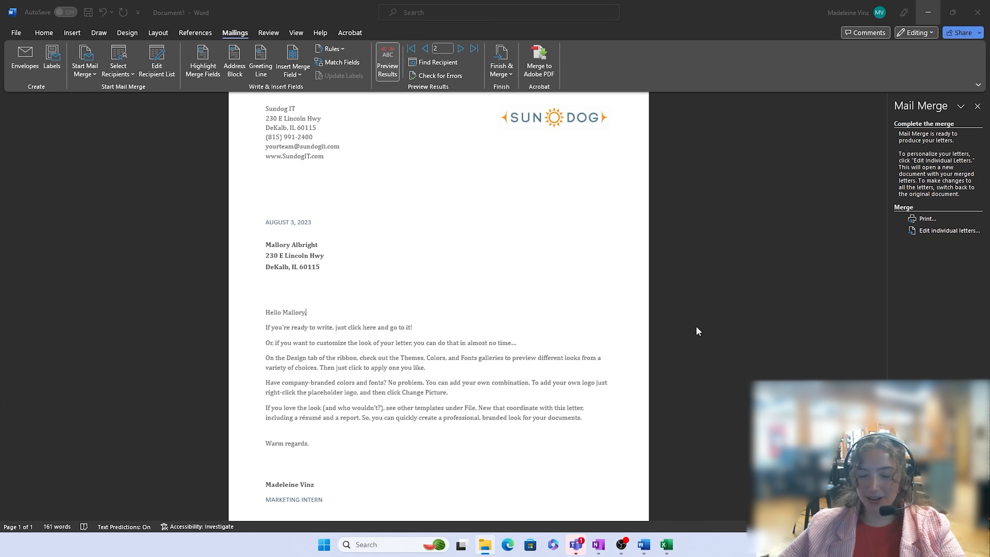
Merge all records into a new document of individual letters for review, and close it without saving.
left_click(930, 233)
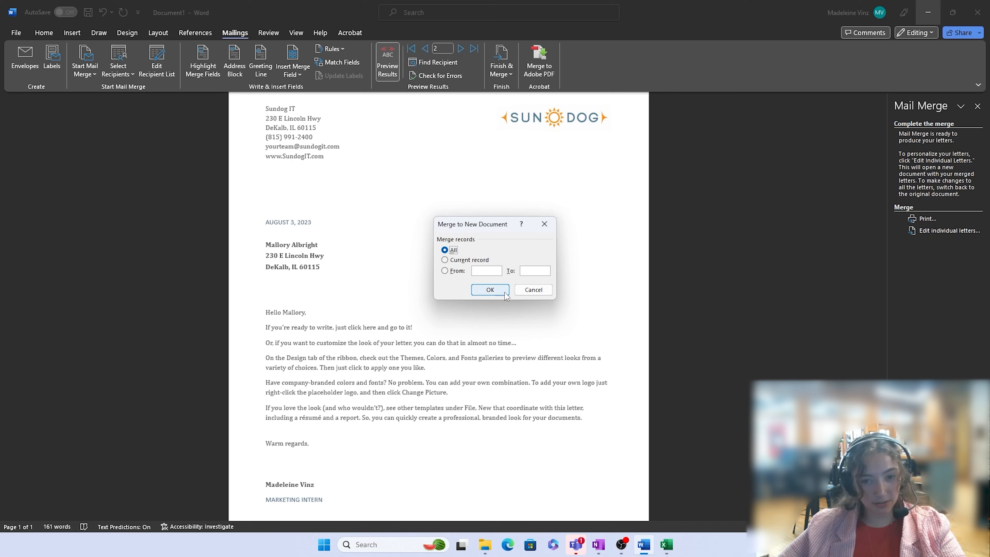
left_click(495, 290)
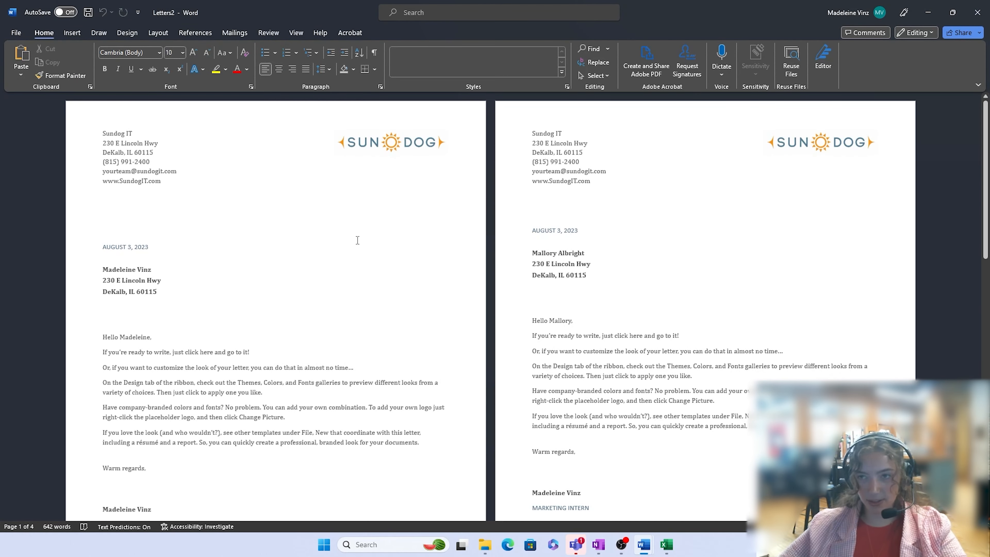
scroll(321, 180, "down", 5)
scroll(322, 179, "down", 5)
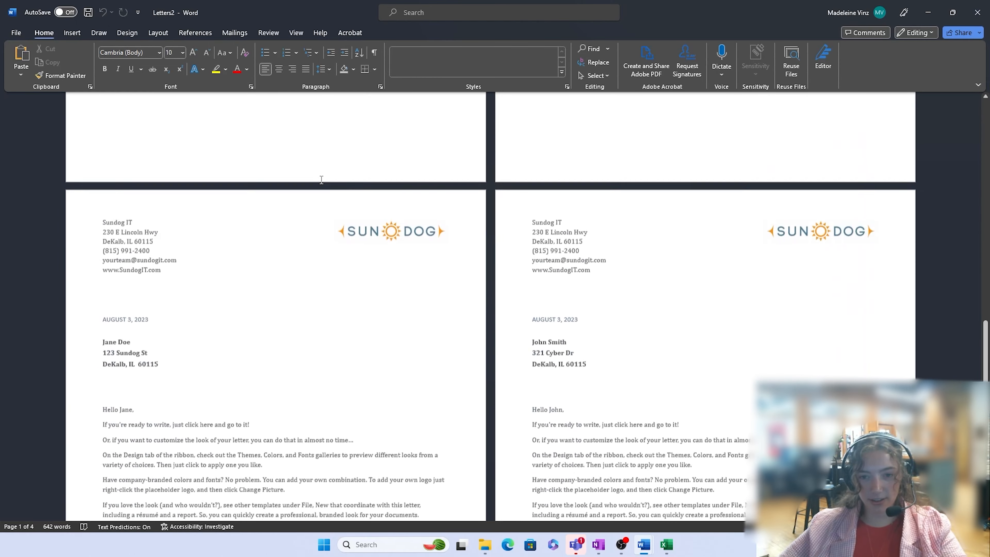
scroll(321, 180, "up", 10)
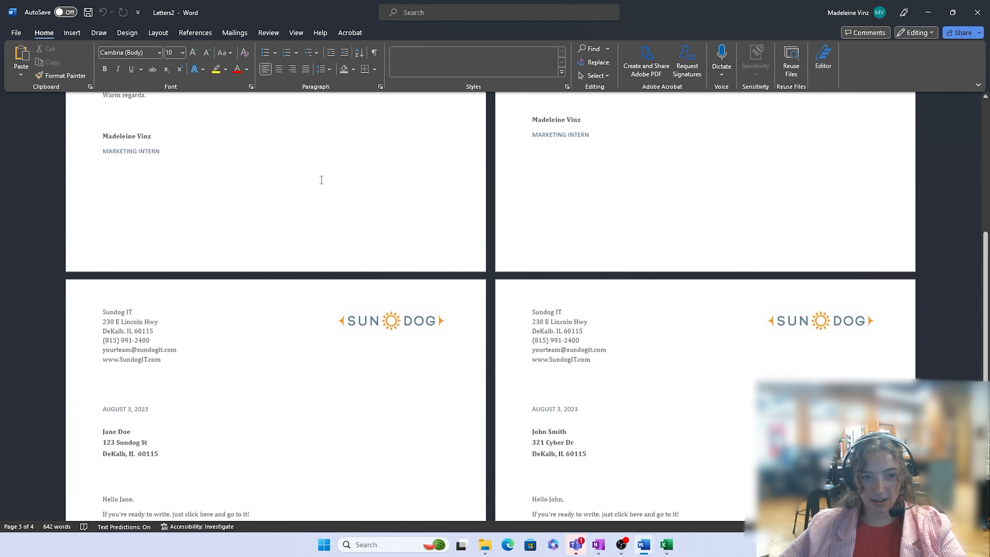
scroll(664, 338, "up", 1)
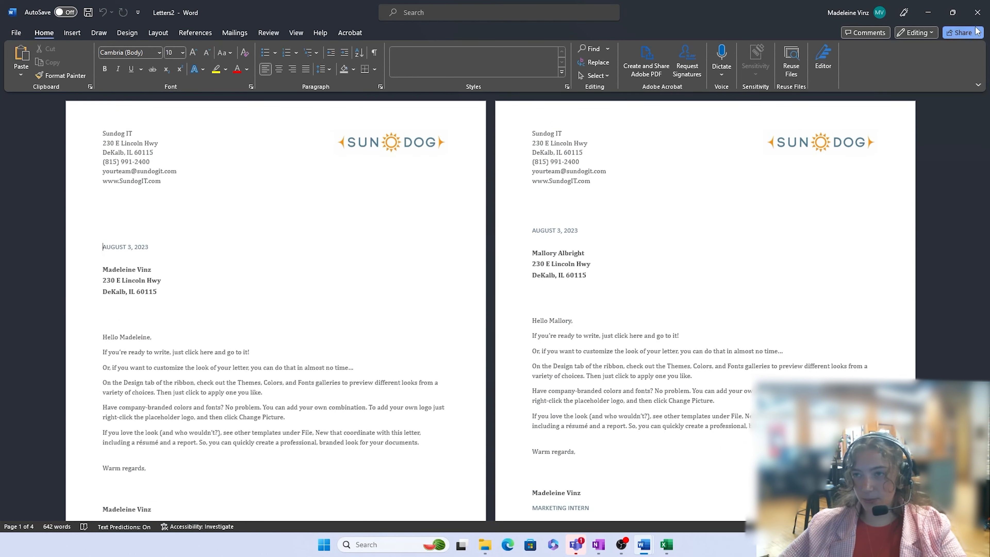
left_click(977, 12)
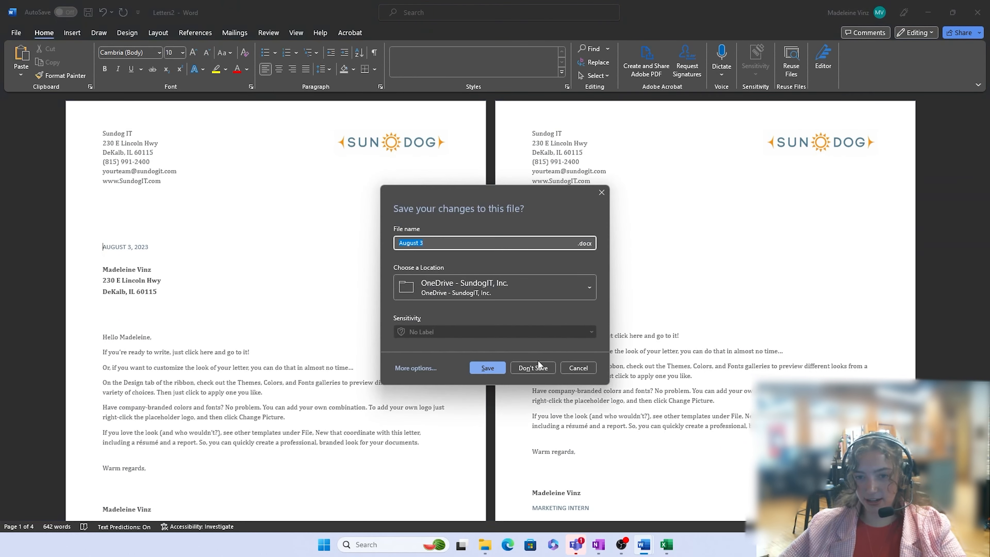
left_click(533, 368)
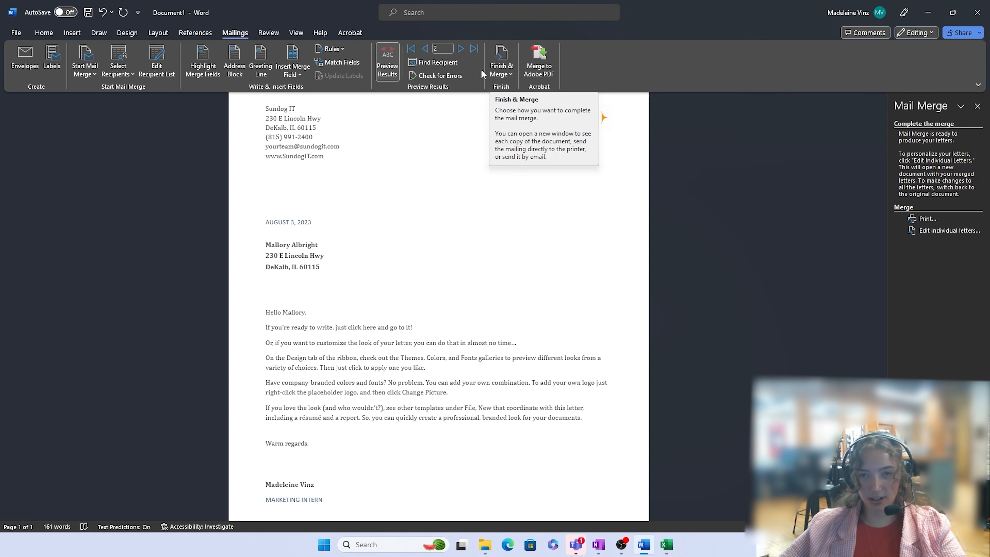
Send the merged letters by e-mail to all records using the Email field, the subject "Informational Letter" and HTML format.
left_click(505, 72)
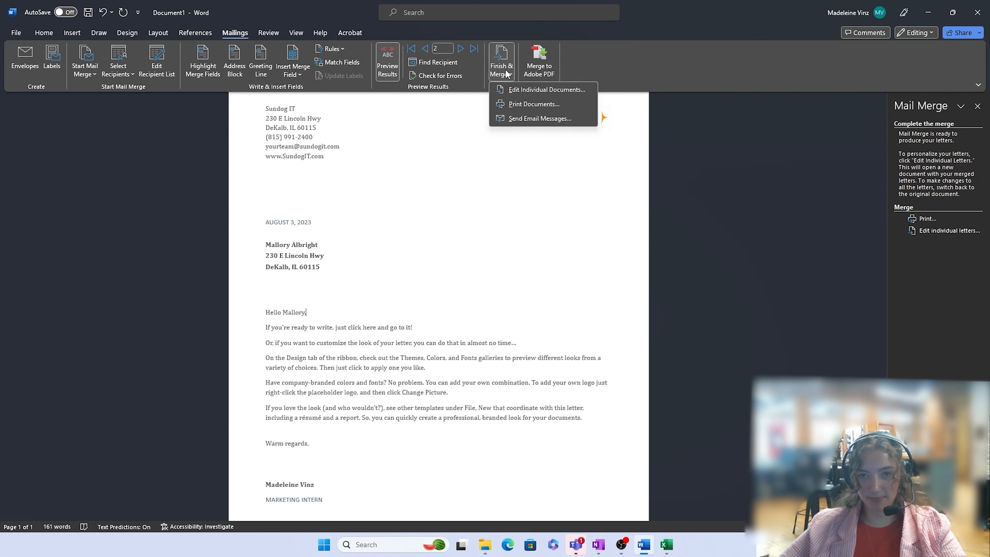
left_click(534, 121)
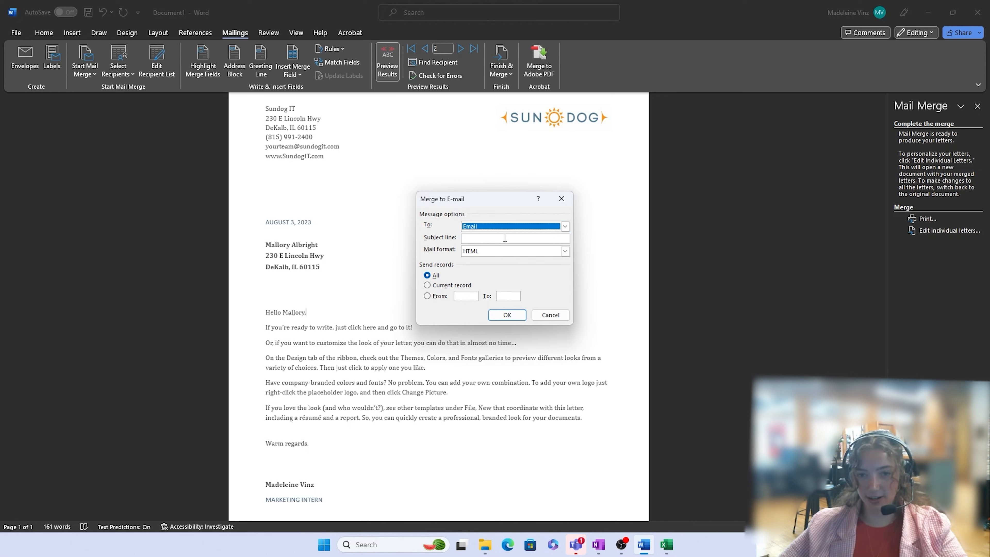
left_click(503, 239)
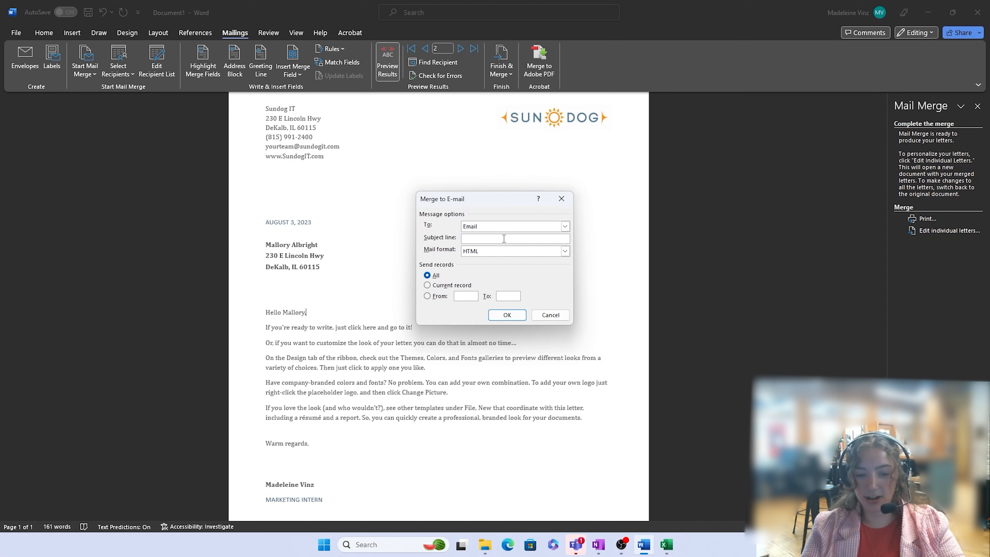
type("Informational Le")
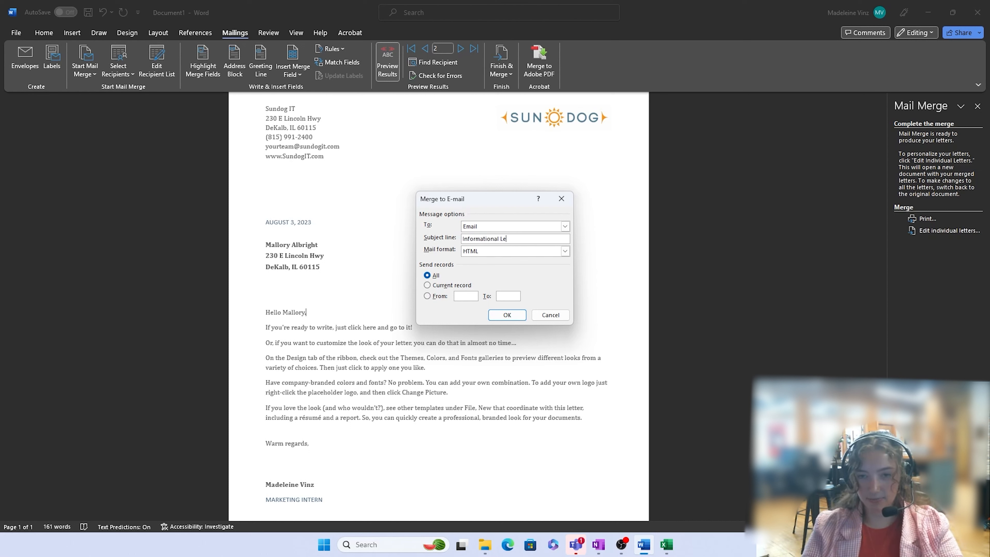
type("tter")
left_click(536, 252)
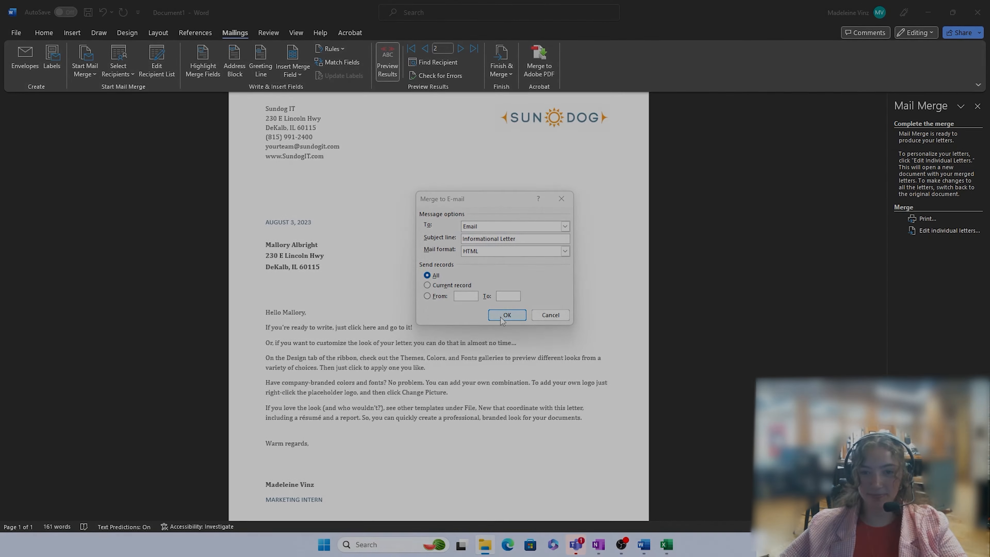
left_click(501, 319)
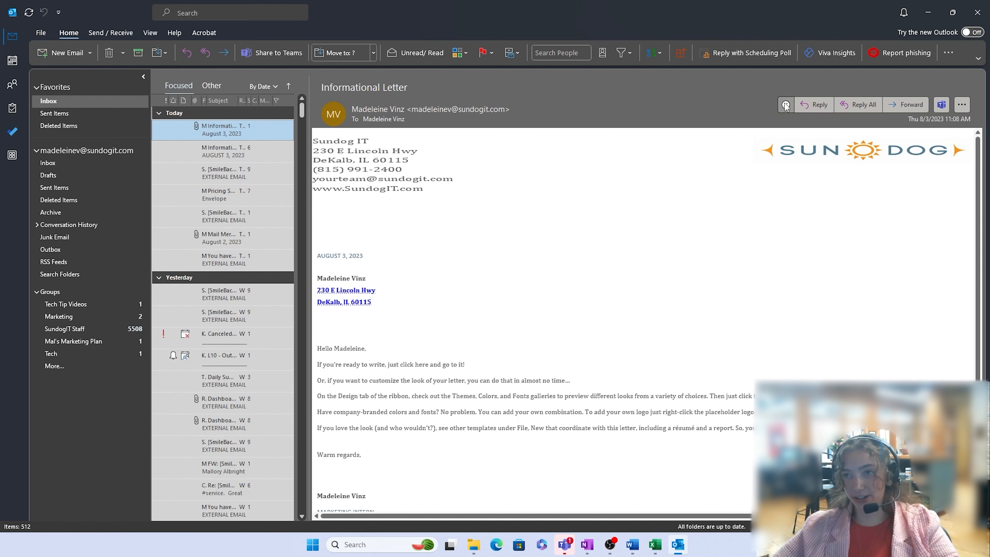
Close Outlook and set up a merge of the letters to the printer for all records.
left_click(976, 12)
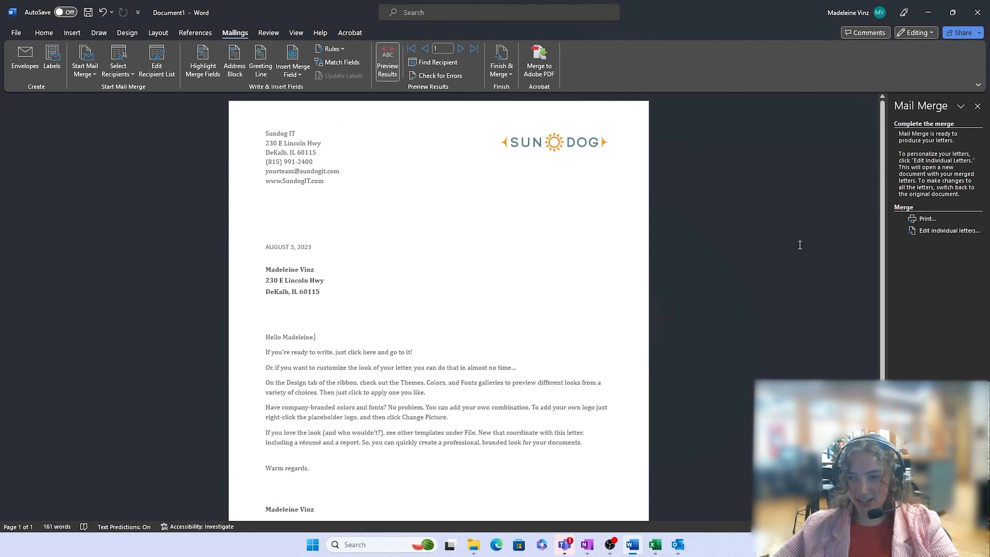
left_click(927, 219)
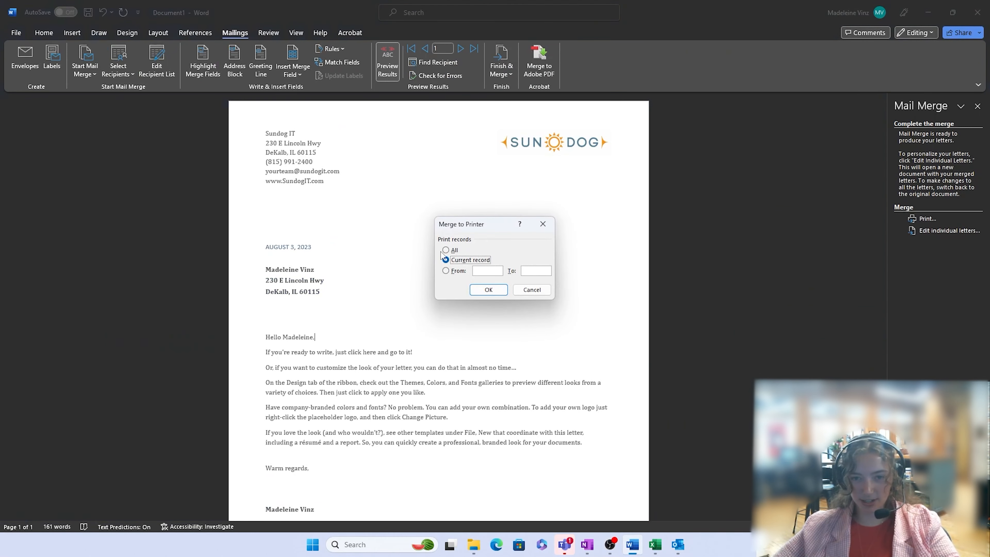
left_click(455, 252)
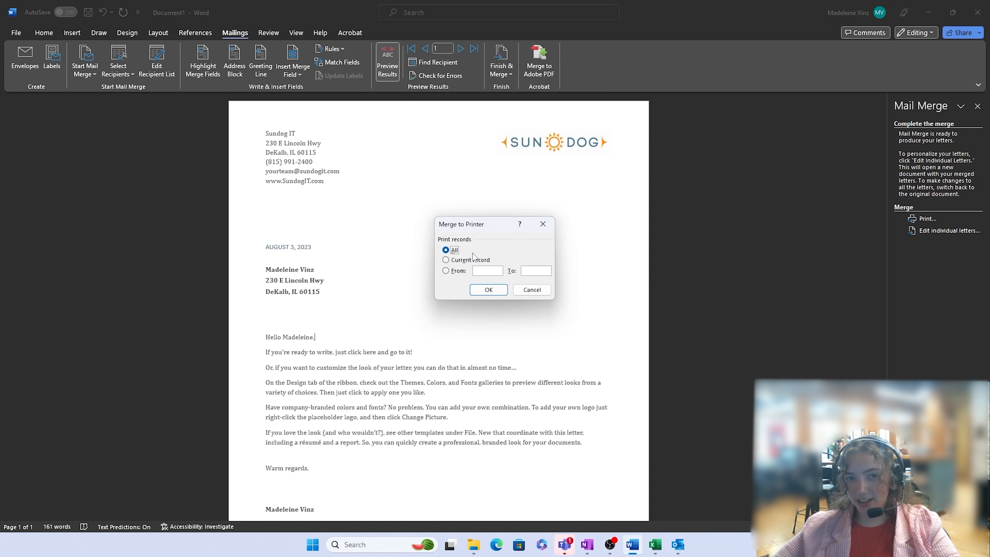